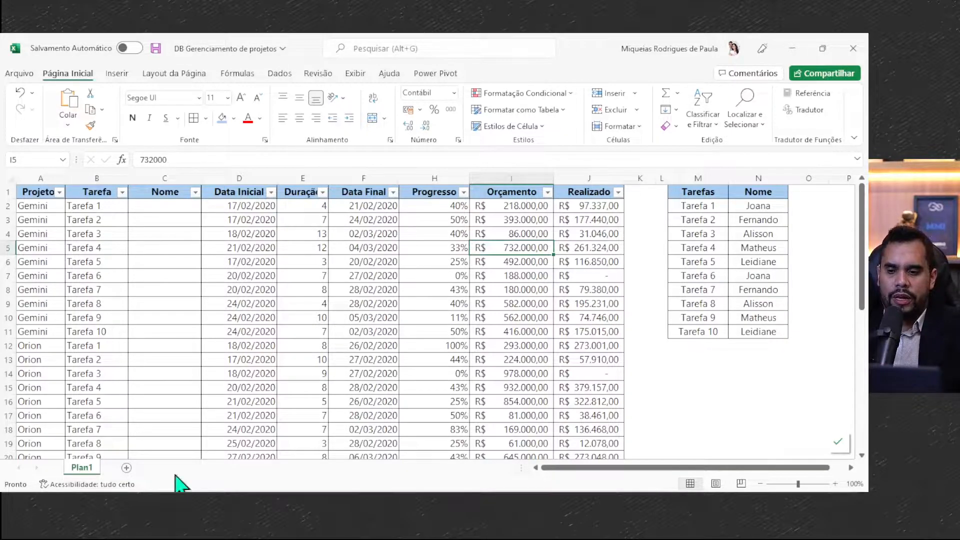
Step: Examine the project table's columns from Projetos to Realizado, including the empty Nome column beside the Tarefa entries
{"action": "left_click_drag", "start_coordinate": [40, 192], "coordinate": [589, 350]}
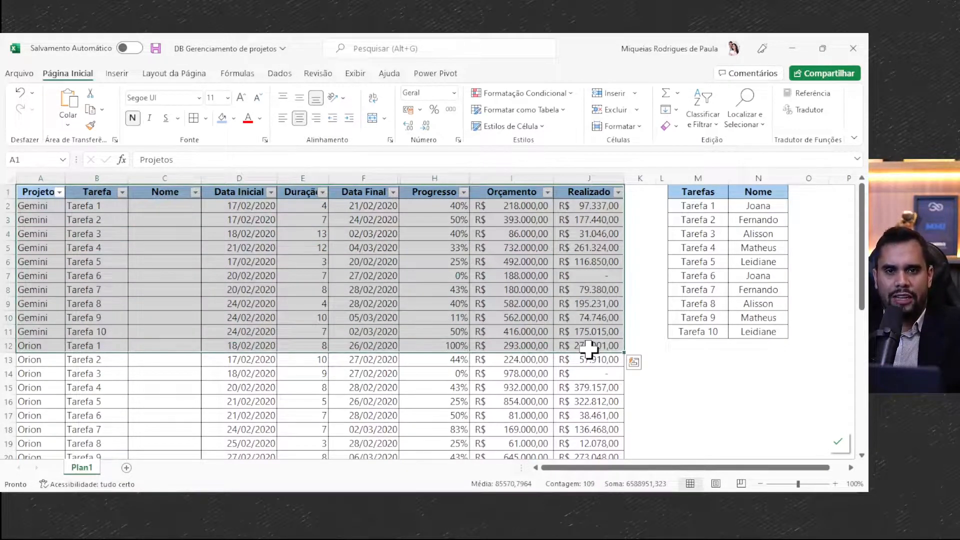
{"action": "left_click", "coordinate": [50, 206]}
{"action": "left_click", "coordinate": [102, 190]}
{"action": "left_click", "coordinate": [165, 193]}
{"action": "left_click", "coordinate": [214, 192]}
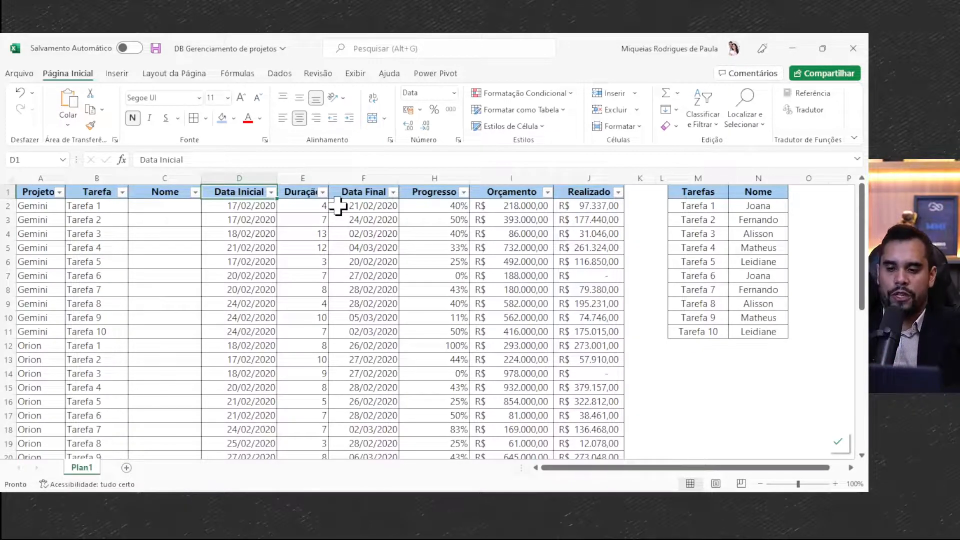
{"action": "left_click", "coordinate": [171, 178]}
{"action": "left_click", "coordinate": [187, 230]}
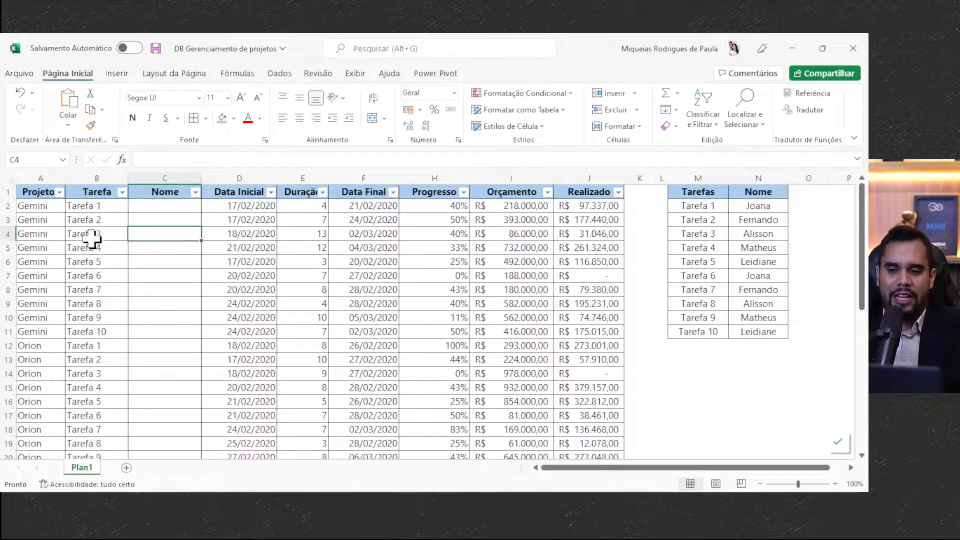
{"action": "left_click_drag", "start_coordinate": [91, 220], "coordinate": [89, 265]}
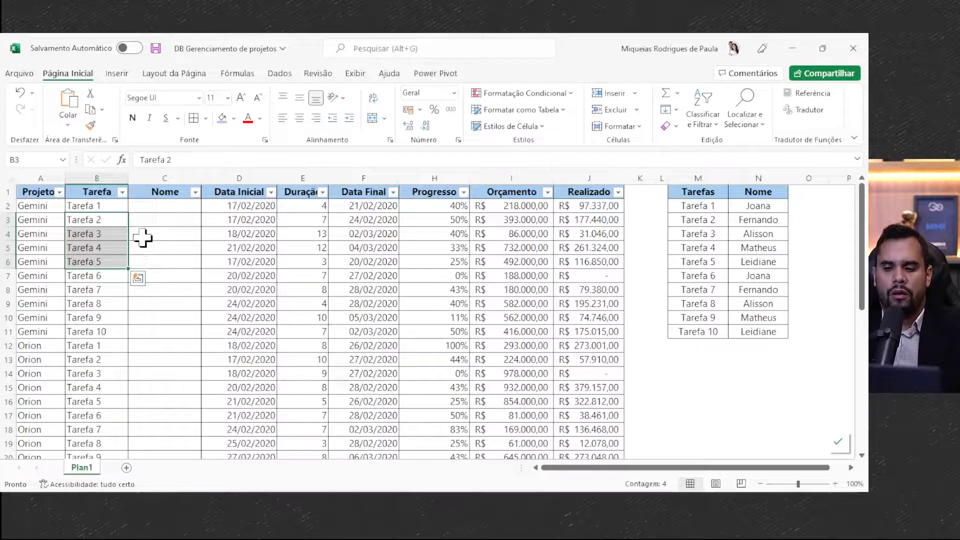
{"action": "left_click_drag", "start_coordinate": [162, 205], "coordinate": [181, 278]}
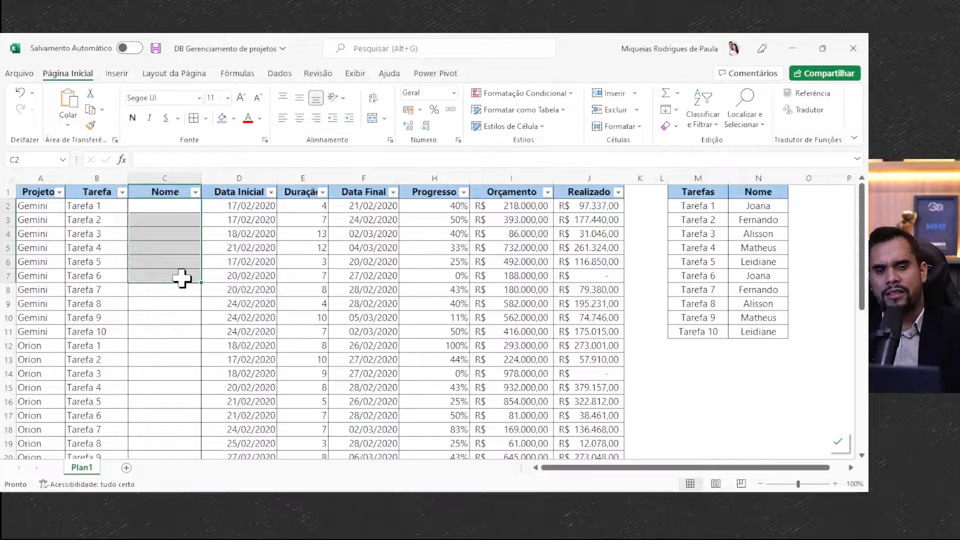
{"action": "left_click_drag", "start_coordinate": [32, 192], "coordinate": [561, 392]}
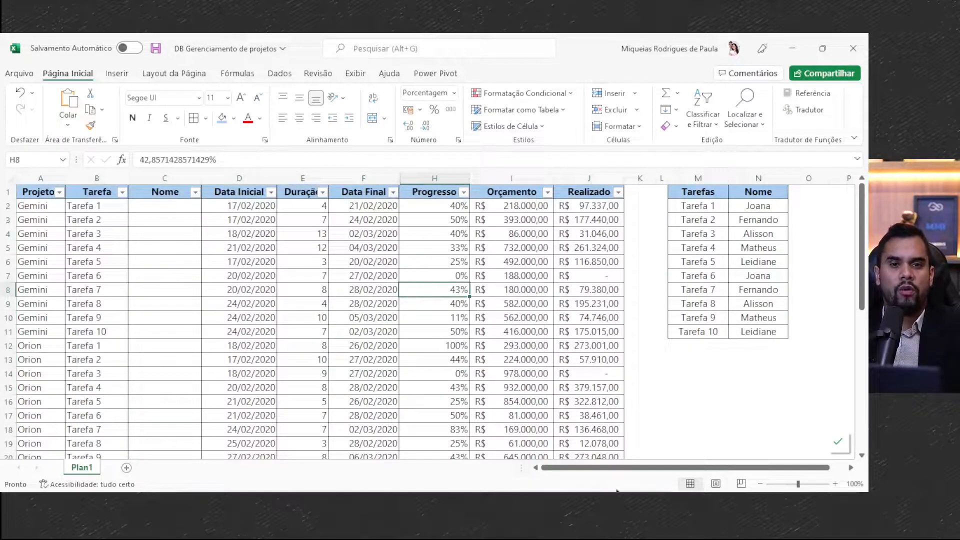
Step: Examine the Tarefas and Nome reference table in M1:N11 and compare its tasks with the project table's Tarefa column
{"action": "left_click_drag", "start_coordinate": [695, 195], "coordinate": [782, 332]}
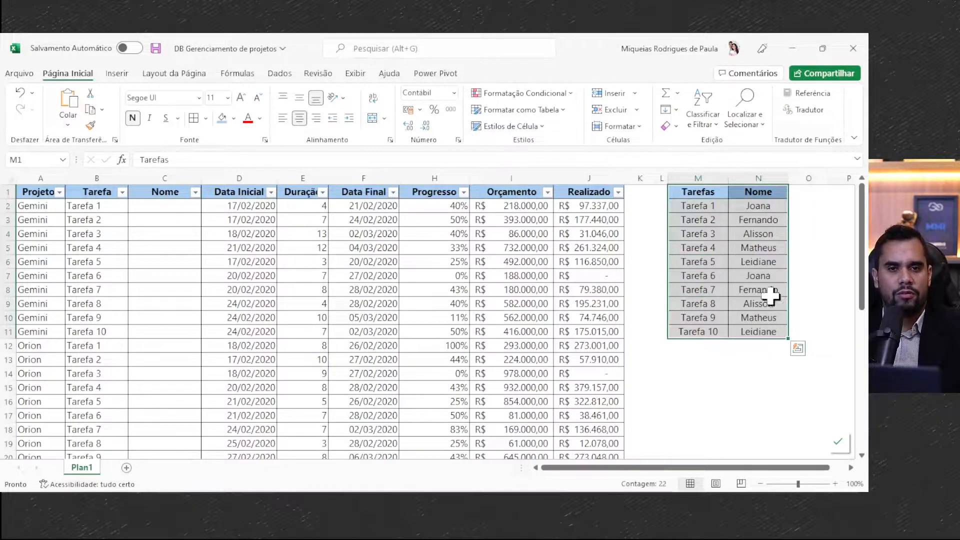
{"action": "scroll", "coordinate": [760, 239], "scroll_direction": "up", "scroll_amount": 1}
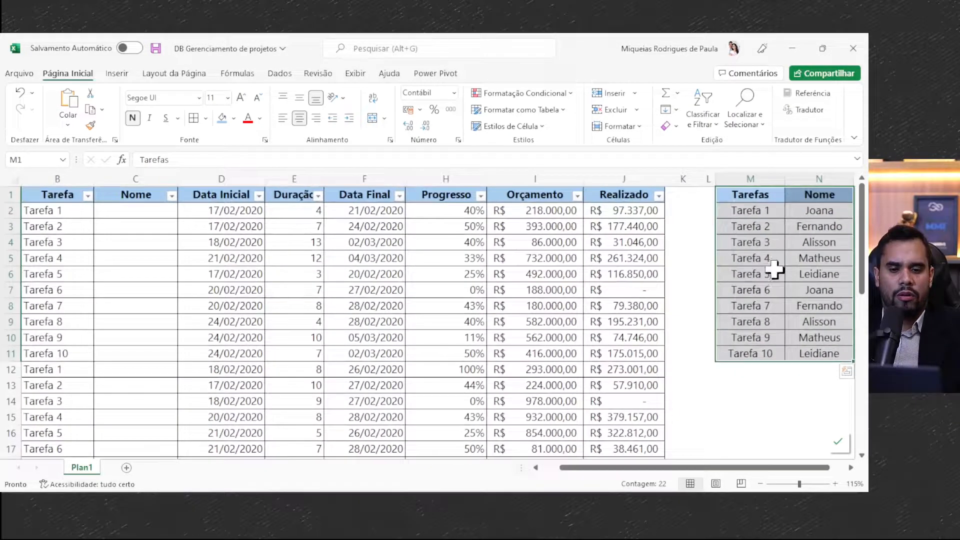
{"action": "scroll", "coordinate": [787, 479], "scroll_direction": "right", "scroll_amount": 1}
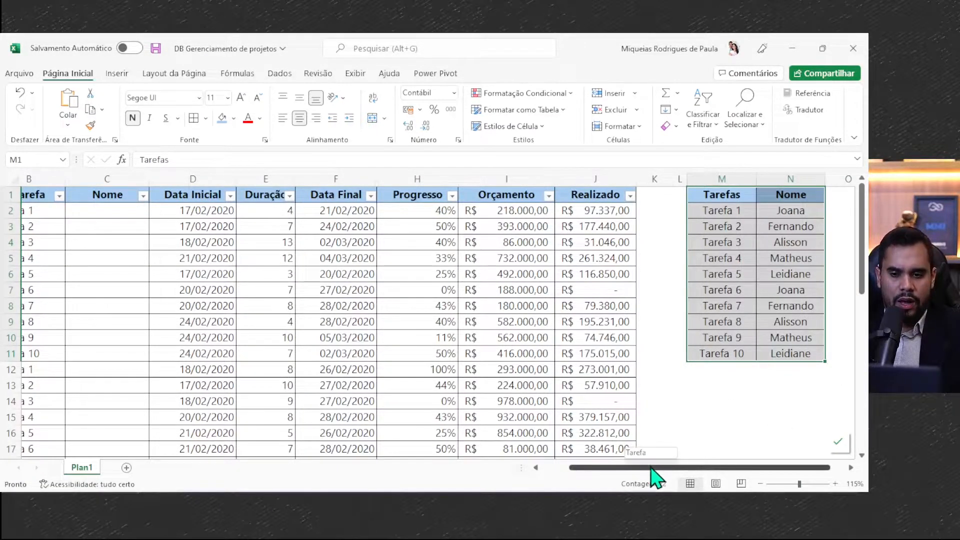
{"action": "scroll", "coordinate": [652, 477], "scroll_direction": "left", "scroll_amount": 1}
{"action": "left_click_drag", "start_coordinate": [827, 199], "coordinate": [857, 339]}
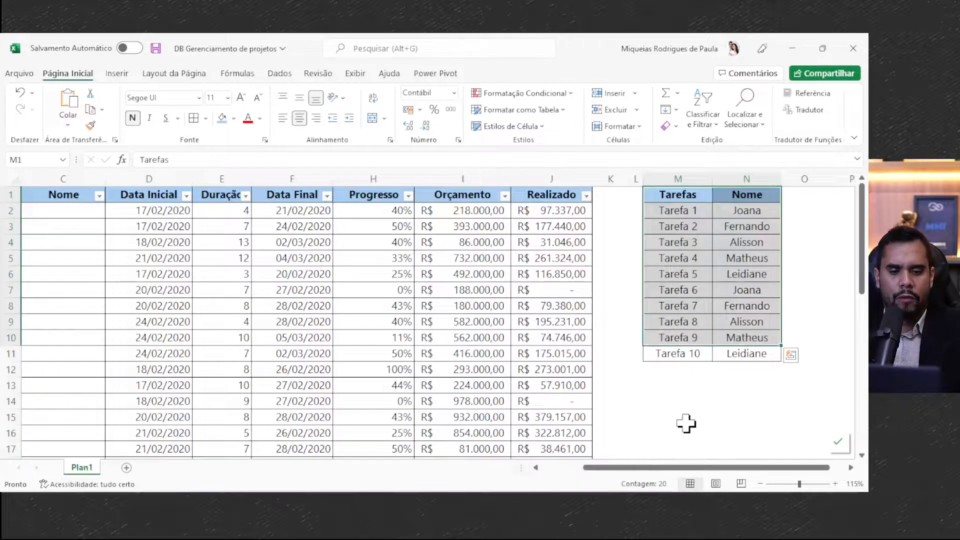
{"action": "scroll", "coordinate": [654, 475], "scroll_direction": "left", "scroll_amount": 2}
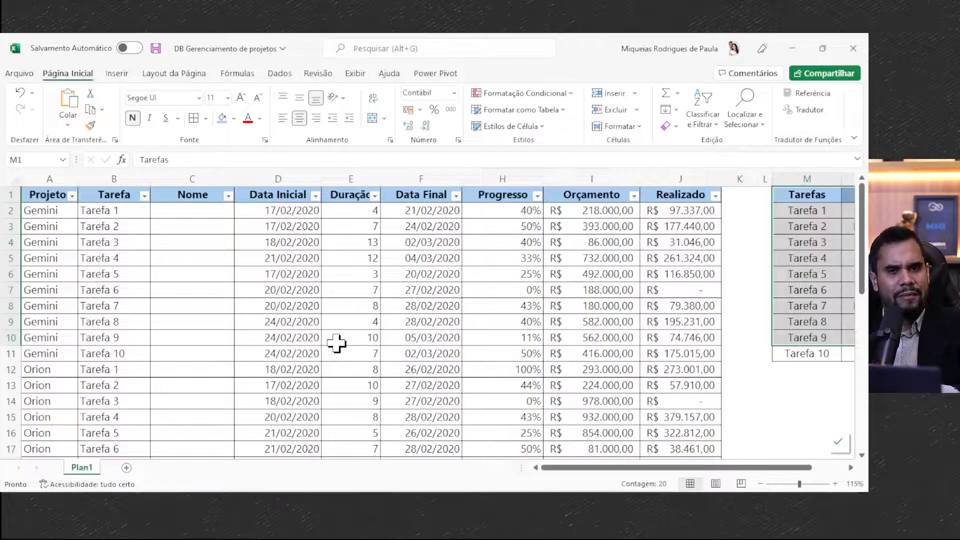
{"action": "left_click_drag", "start_coordinate": [100, 210], "coordinate": [100, 385]}
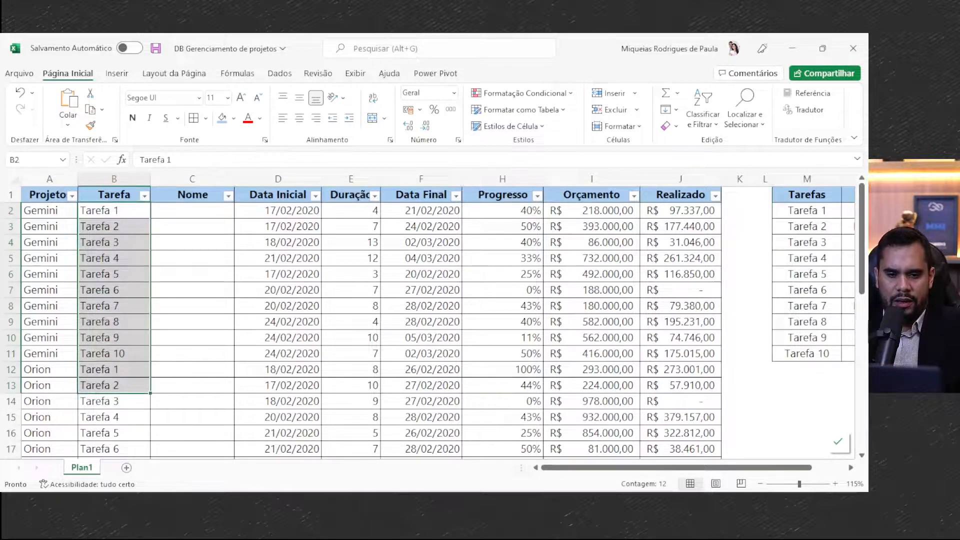
{"action": "left_click_drag", "start_coordinate": [810, 205], "coordinate": [806, 328]}
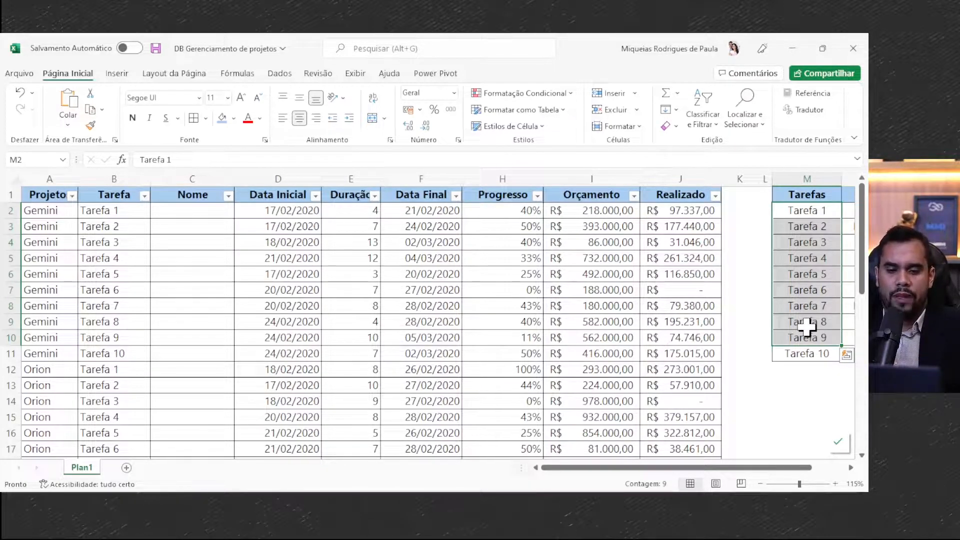
Step: Examine the empty Nome cells and trace Tarefa 1 and Tarefa 2 to their matching entries in the reference table
{"action": "left_click_drag", "start_coordinate": [129, 225], "coordinate": [163, 295]}
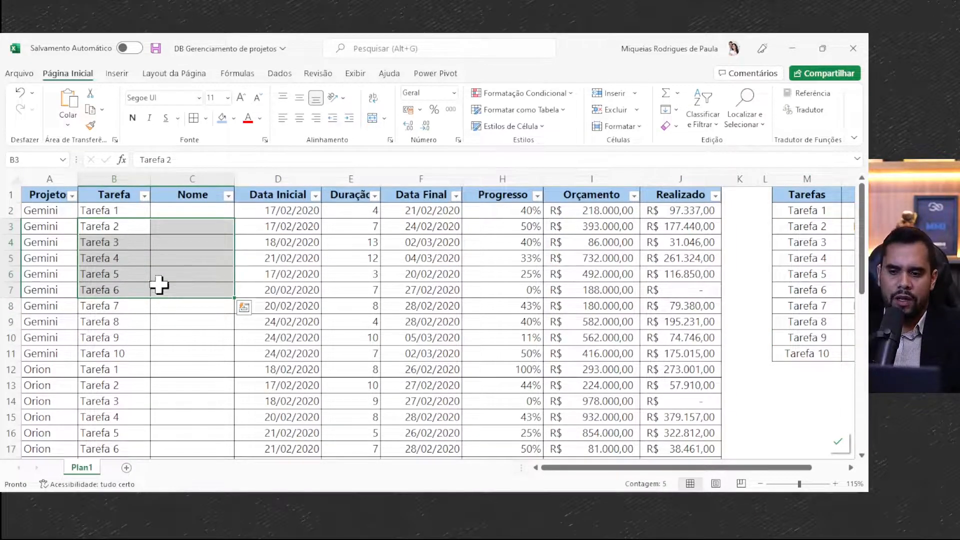
{"action": "left_click_drag", "start_coordinate": [155, 210], "coordinate": [192, 306]}
{"action": "left_click_drag", "start_coordinate": [212, 215], "coordinate": [207, 374]}
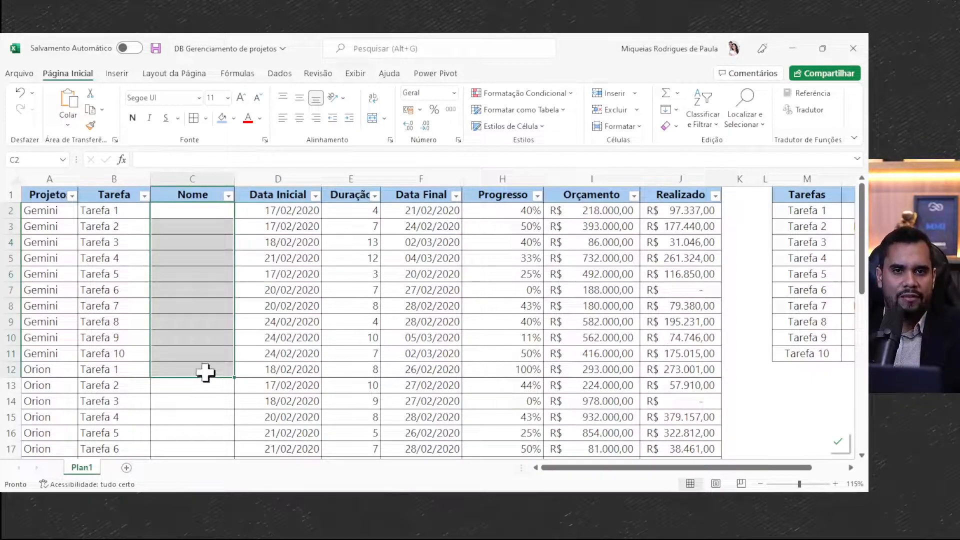
{"action": "left_click_drag", "start_coordinate": [113, 210], "coordinate": [121, 243]}
{"action": "left_click", "coordinate": [118, 213]}
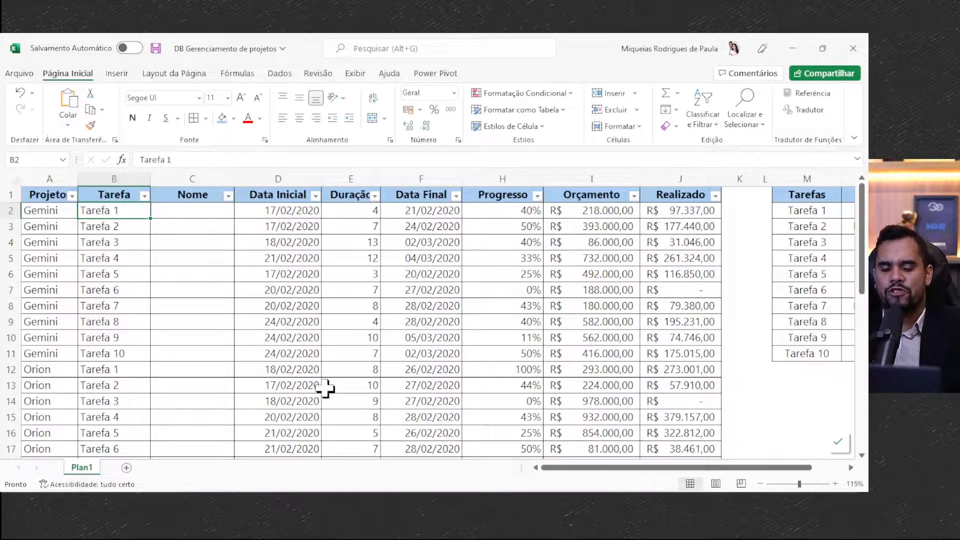
{"action": "left_click_drag", "start_coordinate": [542, 466], "coordinate": [561, 468]}
{"action": "left_click", "coordinate": [806, 211]}
{"action": "left_click_drag", "start_coordinate": [680, 469], "coordinate": [553, 479]}
{"action": "left_click", "coordinate": [87, 224]}
{"action": "left_click", "coordinate": [792, 227]}
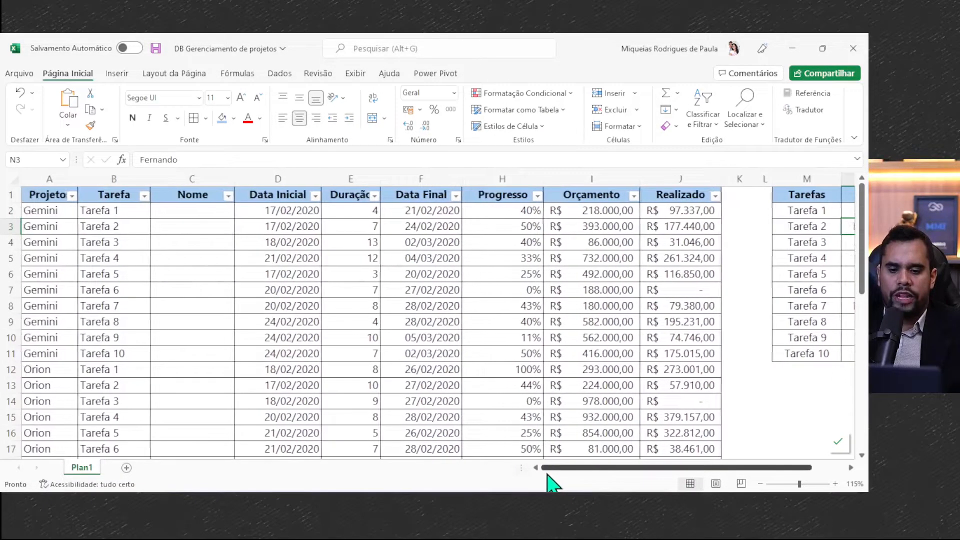
Step: Enter the name of the person responsible for Tarefa 1 manually in cell C2
{"action": "left_click", "coordinate": [199, 210]}
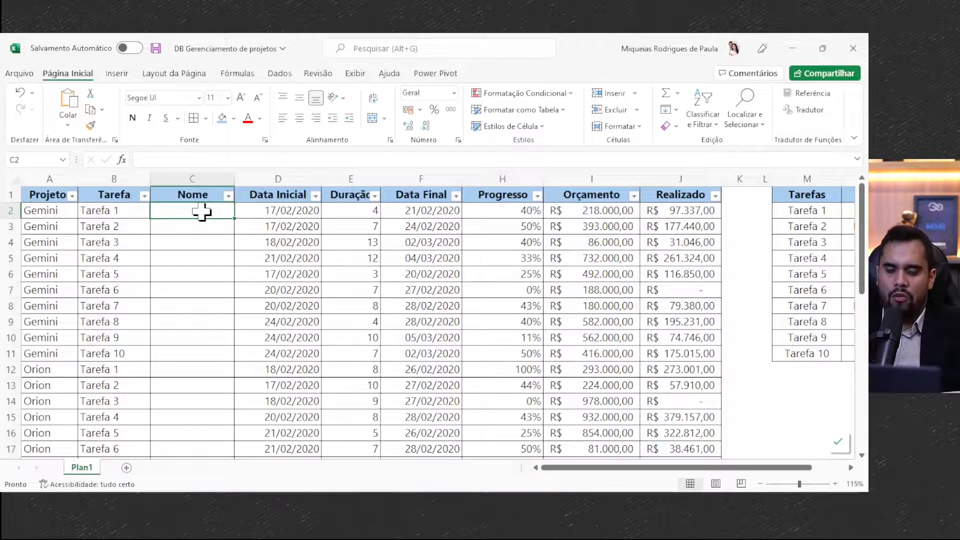
{"action": "scroll", "coordinate": [195, 244], "scroll_direction": "down", "scroll_amount": 2, "text": "ctrl"}
{"action": "type", "text": "Joana"}
{"action": "key", "text": "Return"}
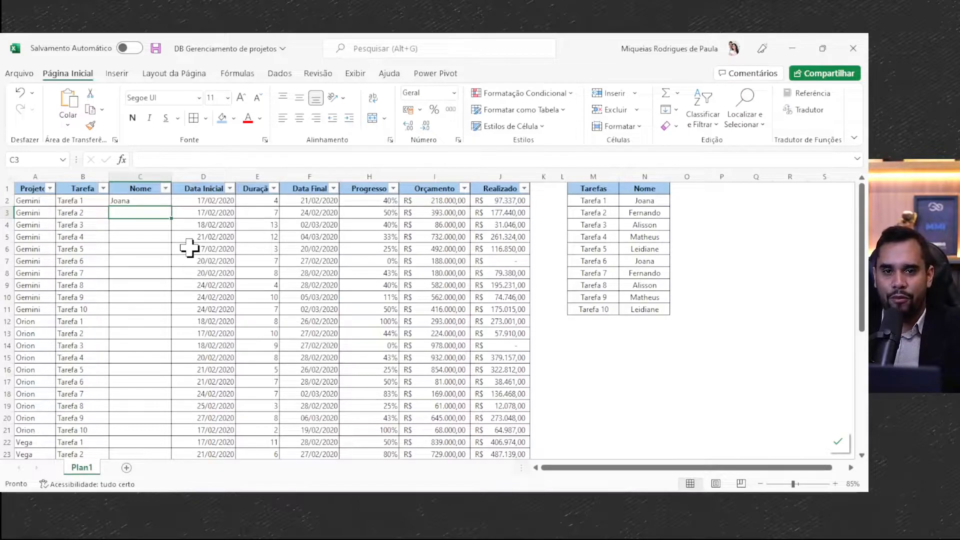
Step: Start a PROCV formula in cell C2 with B2 as the lookup value
{"action": "scroll", "coordinate": [80, 218], "scroll_direction": "up", "scroll_amount": 3, "text": "ctrl"}
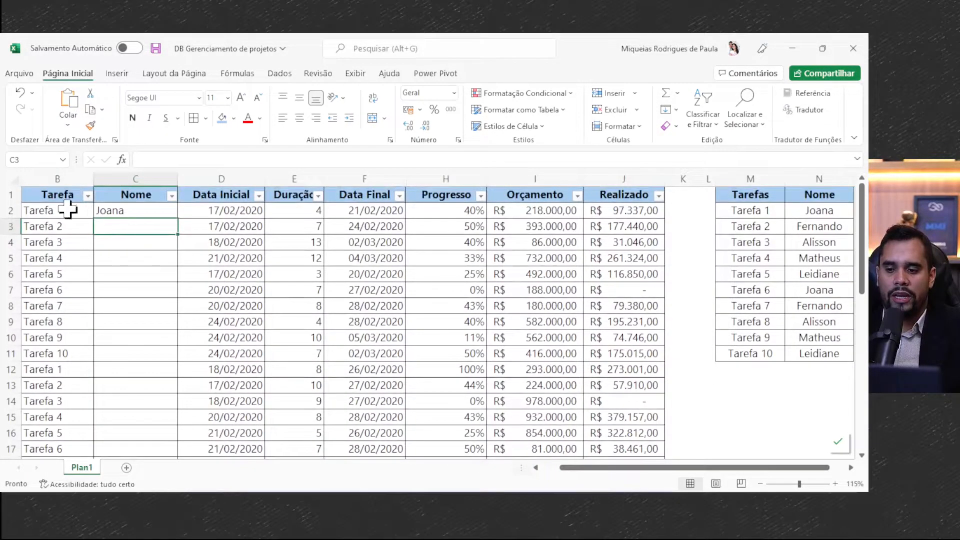
{"action": "scroll", "coordinate": [70, 220], "scroll_direction": "up", "scroll_amount": 2, "text": "ctrl"}
{"action": "scroll", "coordinate": [371, 407], "scroll_direction": "left", "scroll_amount": 3}
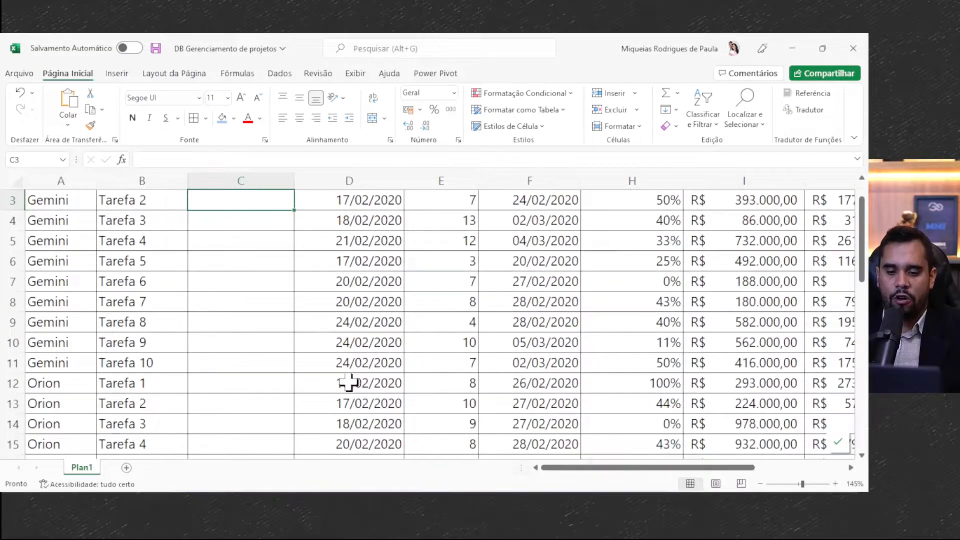
{"action": "scroll", "coordinate": [253, 245], "scroll_direction": "up", "scroll_amount": 1}
{"action": "left_click", "coordinate": [241, 219]}
{"action": "type", "text": "=procv"}
{"action": "key", "text": "Tab"}
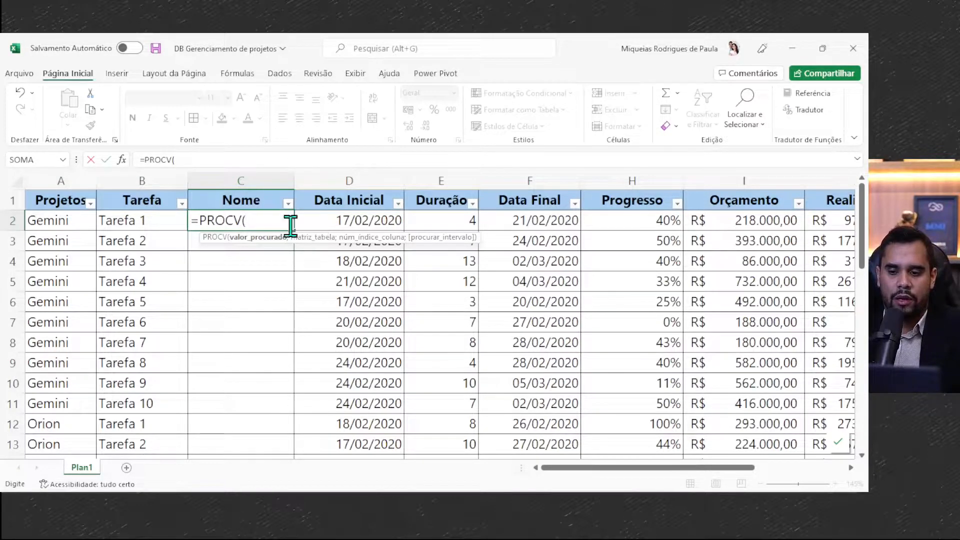
{"action": "left_click", "coordinate": [141, 216]}
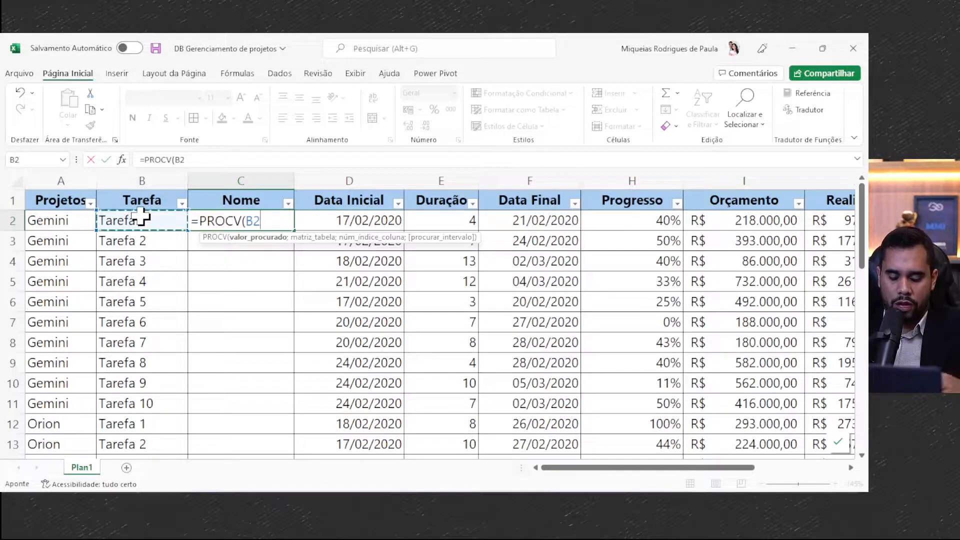
{"action": "type", "text": ";"}
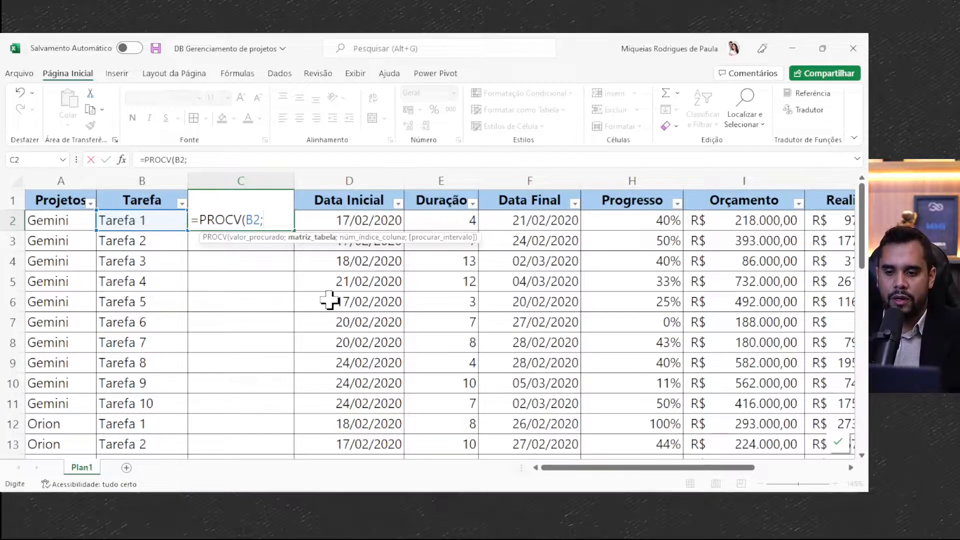
Step: Set the PROCV table array to M1:N11, covering the Tarefas and Nome columns of the reference table
{"action": "left_click_drag", "start_coordinate": [570, 468], "coordinate": [680, 483]}
{"action": "left_click_drag", "start_coordinate": [649, 200], "coordinate": [771, 399]}
{"action": "left_click_drag", "start_coordinate": [648, 199], "coordinate": [650, 403]}
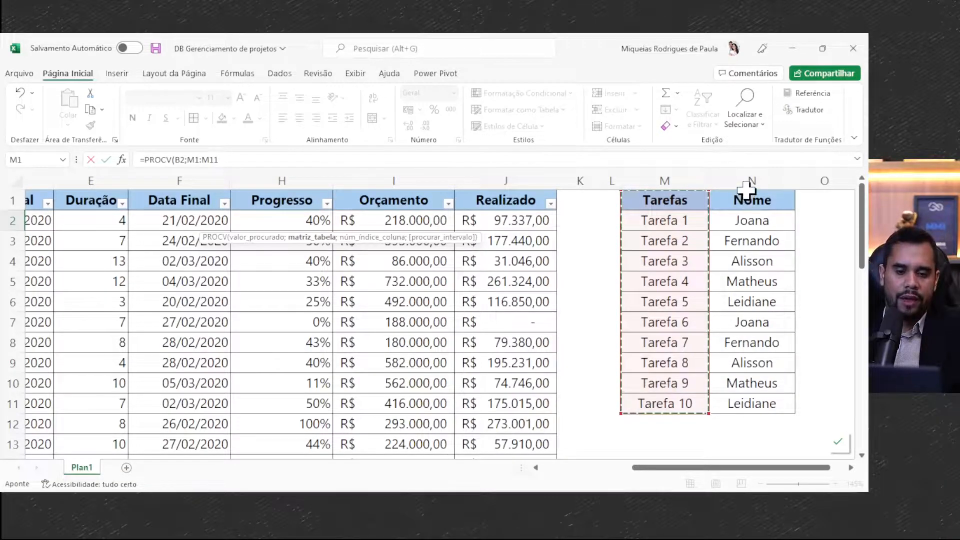
{"action": "left_click_drag", "start_coordinate": [750, 199], "coordinate": [751, 400]}
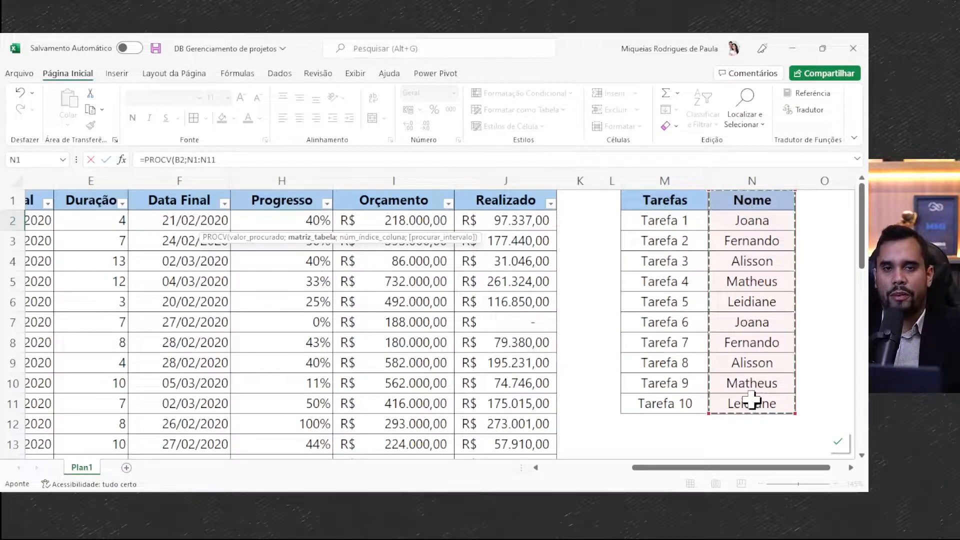
{"action": "left_click", "coordinate": [640, 201]}
{"action": "left_click_drag", "start_coordinate": [640, 201], "coordinate": [754, 383]}
{"action": "left_click_drag", "start_coordinate": [739, 468], "coordinate": [621, 482]}
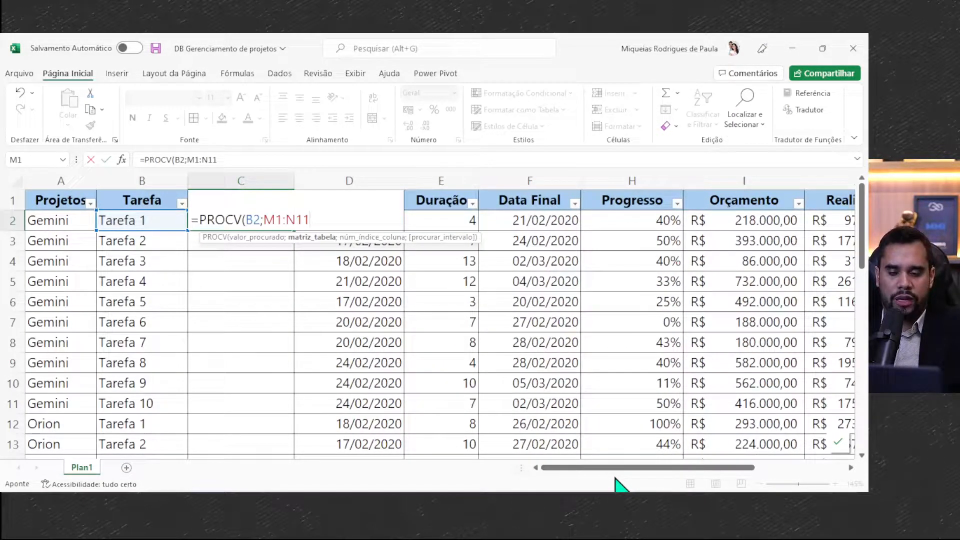
Step: Reselect M1:N11 as the table array and check the formula's lookup cell against the Tarefas column
{"action": "left_click_drag", "start_coordinate": [704, 468], "coordinate": [804, 478]}
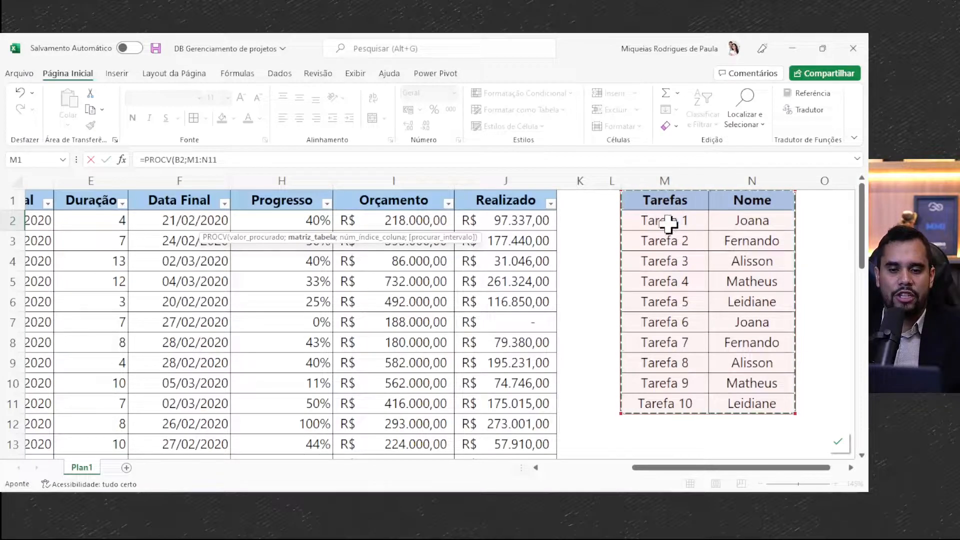
{"action": "left_click_drag", "start_coordinate": [651, 205], "coordinate": [748, 263]}
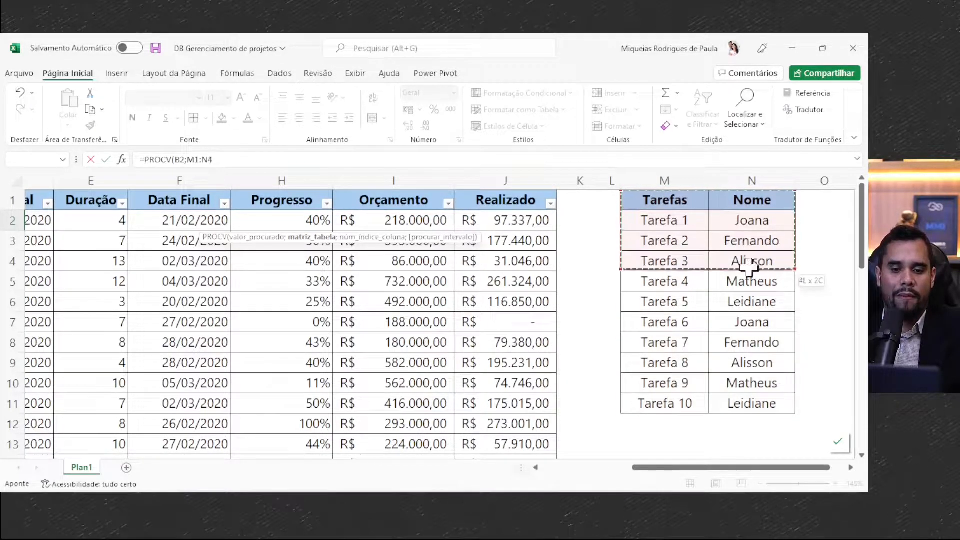
{"action": "left_click_drag", "start_coordinate": [748, 387], "coordinate": [752, 403]}
{"action": "left_click_drag", "start_coordinate": [657, 205], "coordinate": [714, 209]}
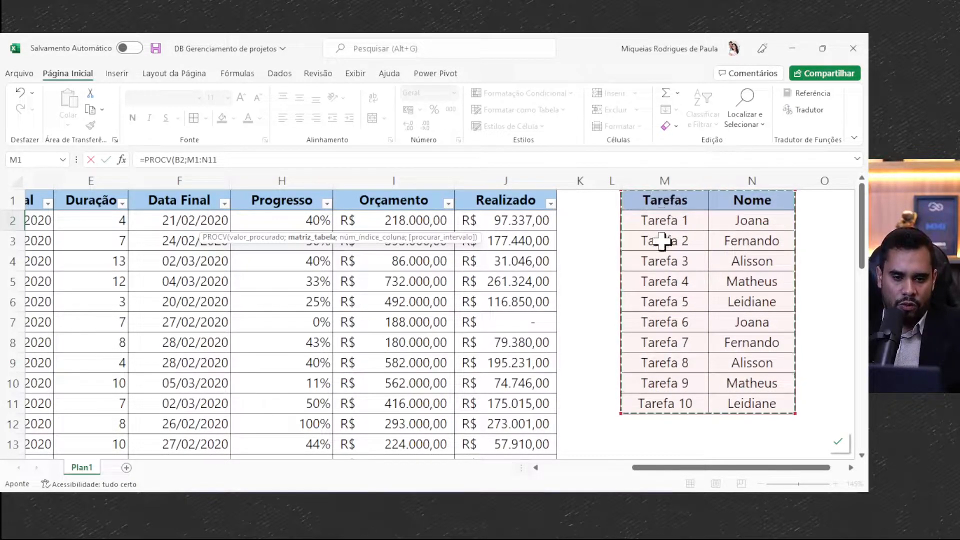
{"action": "mouse_move", "coordinate": [657, 469]}
{"action": "left_mouse_down"}
{"action": "mouse_move", "coordinate": [546, 468]}
{"action": "mouse_move", "coordinate": [649, 475]}
{"action": "left_mouse_up"}
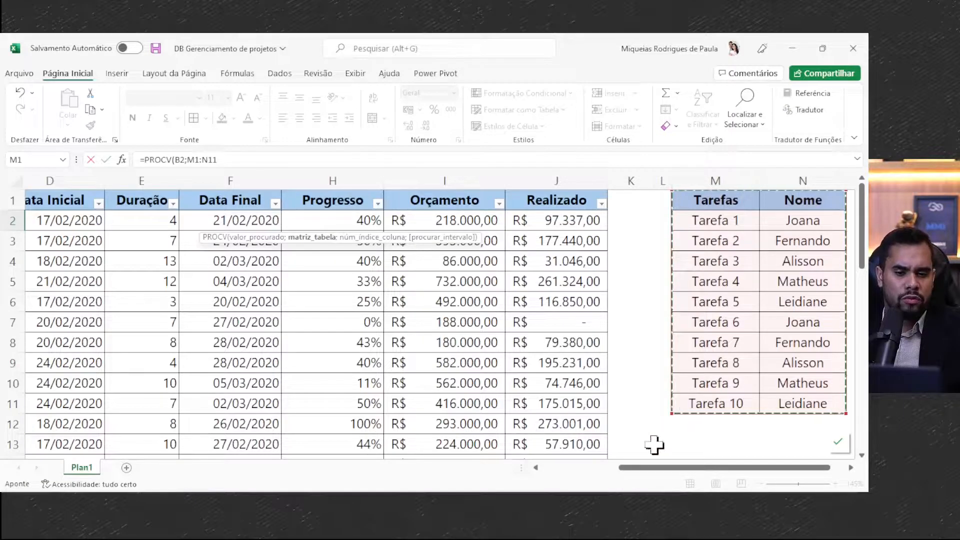
{"action": "left_click_drag", "start_coordinate": [649, 475], "coordinate": [467, 465]}
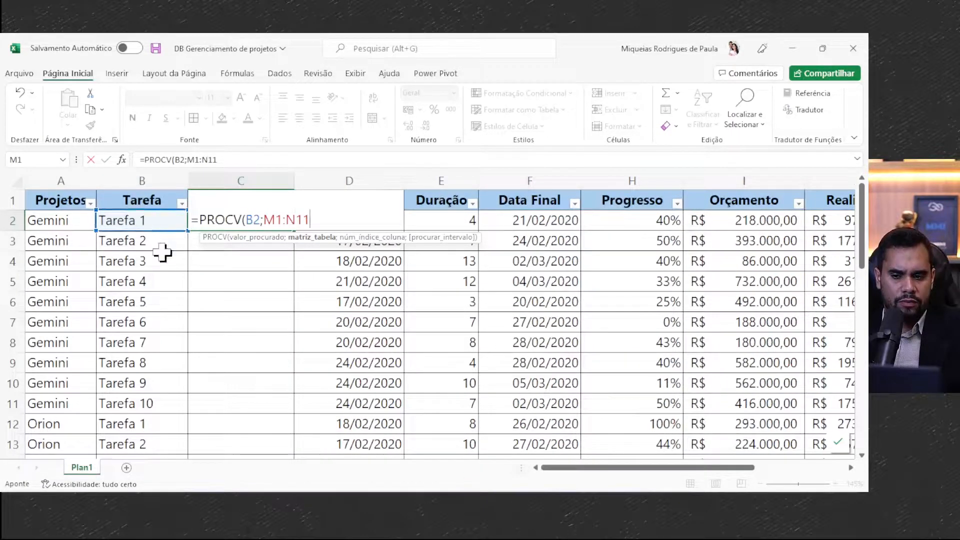
{"action": "left_click_drag", "start_coordinate": [545, 469], "coordinate": [637, 478]}
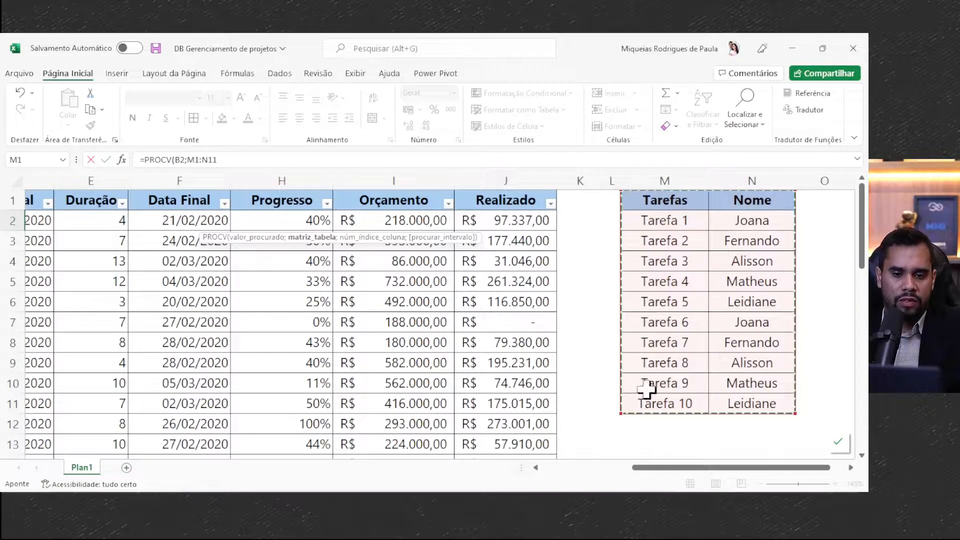
Step: Try N1:O11, starting at the Nome column, as the table array of the PROCV formula
{"action": "left_click", "coordinate": [766, 203]}
{"action": "left_click_drag", "start_coordinate": [768, 205], "coordinate": [830, 411]}
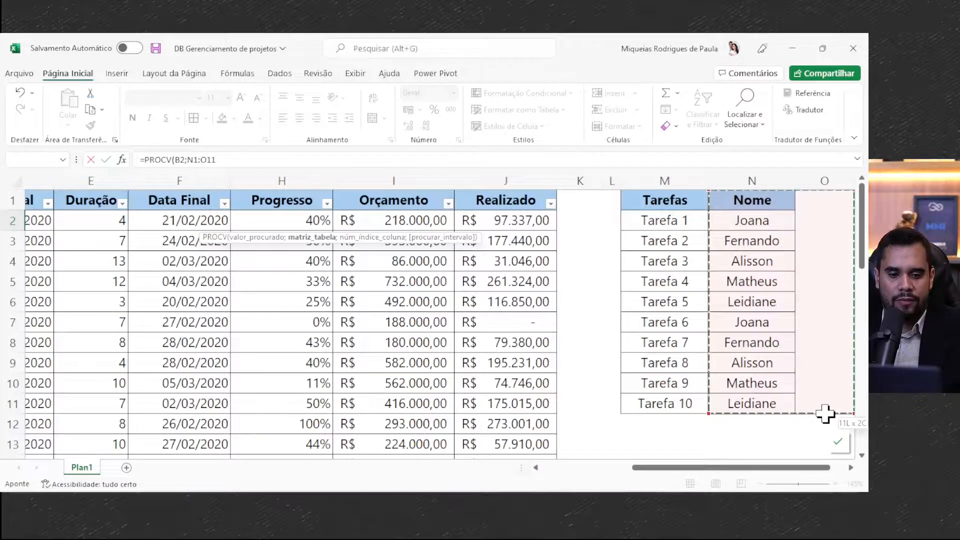
{"action": "left_click_drag", "start_coordinate": [788, 466], "coordinate": [839, 466]}
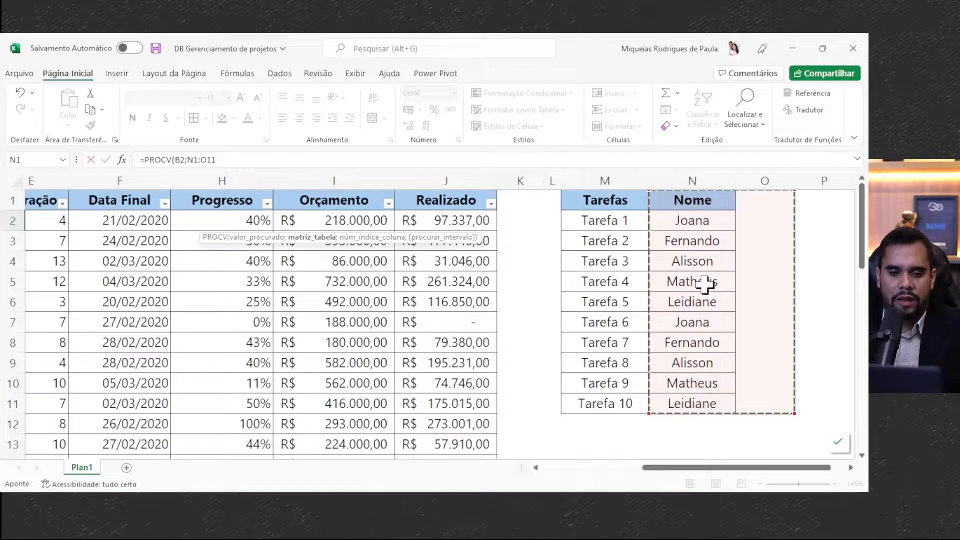
Step: Set the PROCV table array back to M1:N11, starting at the Tarefas column of the reference table
{"action": "left_click_drag", "start_coordinate": [690, 475], "coordinate": [587, 471]}
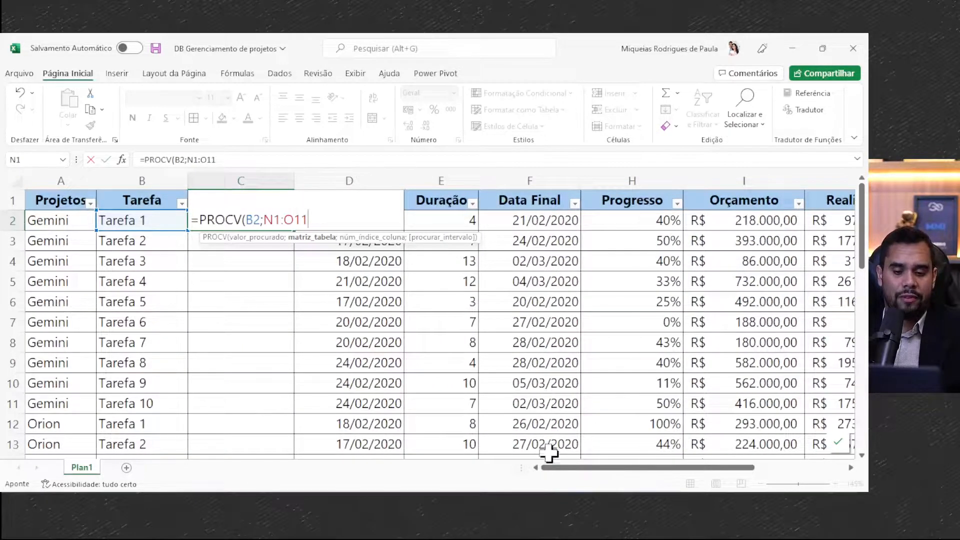
{"action": "left_click_drag", "start_coordinate": [555, 478], "coordinate": [645, 475]}
{"action": "left_click", "coordinate": [644, 199]}
{"action": "left_click_drag", "start_coordinate": [693, 202], "coordinate": [752, 401]}
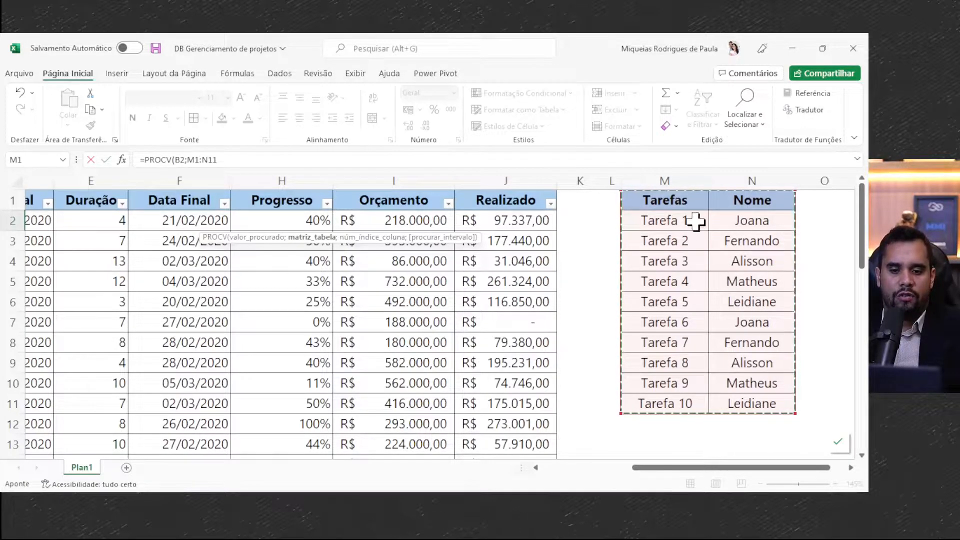
Step: Try M1:W11 and L1:N11 as alternative table arrays in the PROCV formula
{"action": "left_click", "coordinate": [678, 202]}
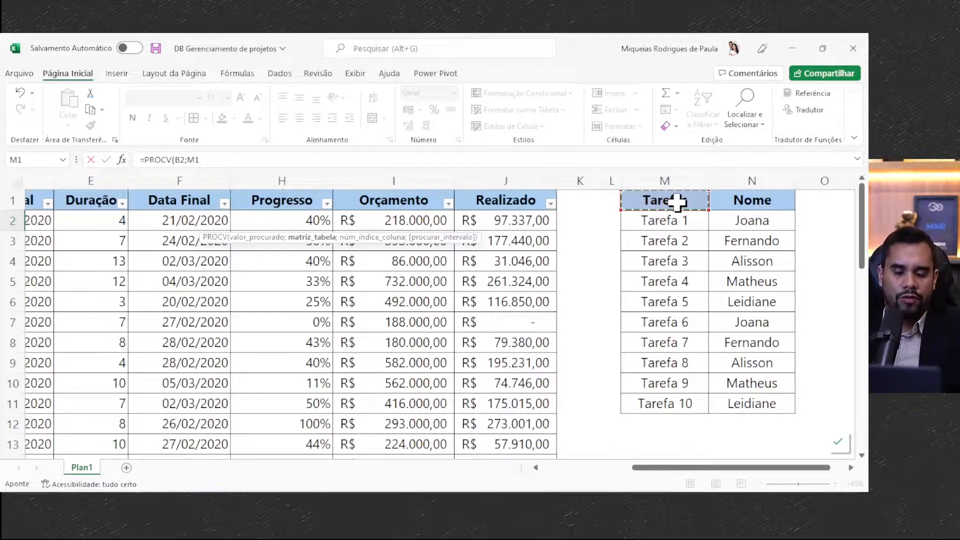
{"action": "left_click_drag", "start_coordinate": [677, 201], "coordinate": [611, 347]}
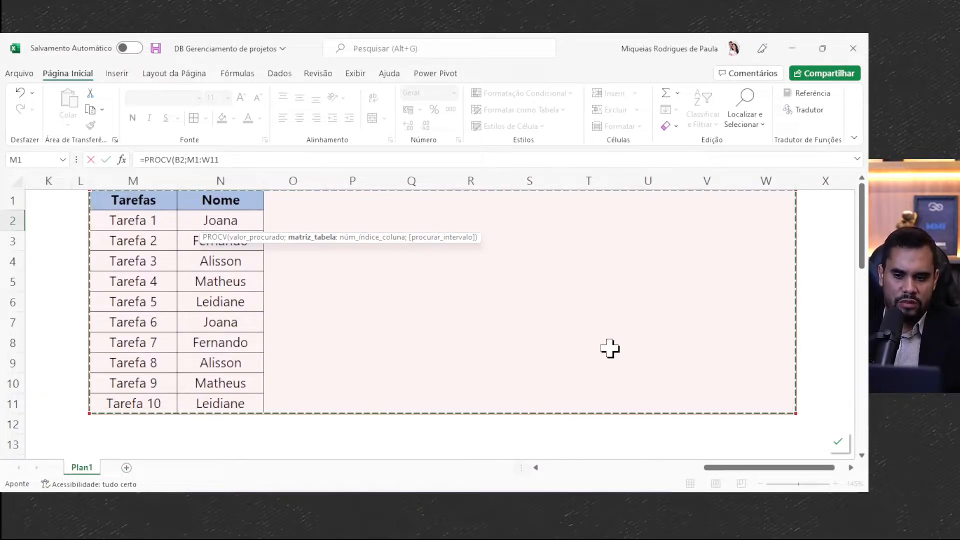
{"action": "left_click", "coordinate": [220, 261]}
{"action": "left_click_drag", "start_coordinate": [79, 200], "coordinate": [257, 403]}
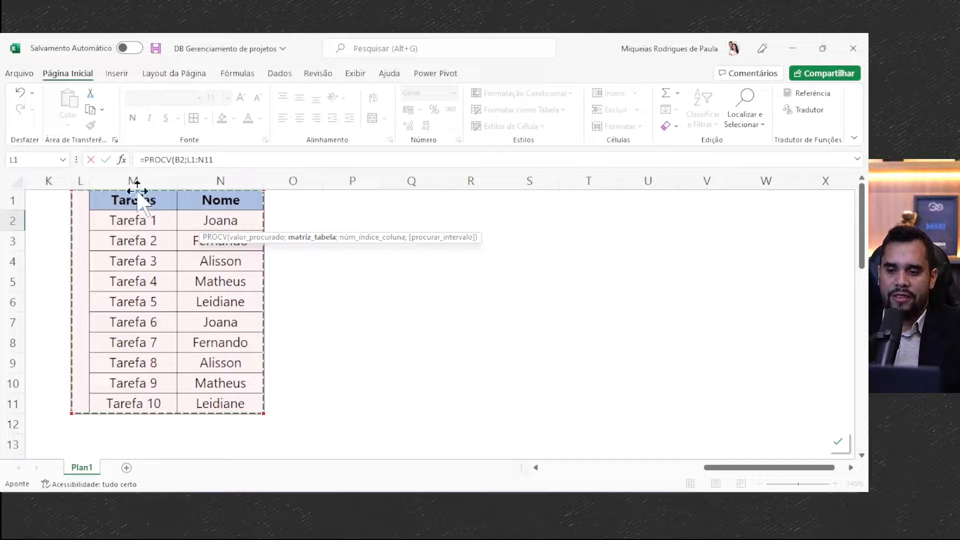
Step: Select M1:N11 as the PROCV table array and lock it as the absolute reference $M$1:$N$11
{"action": "left_click_drag", "start_coordinate": [120, 203], "coordinate": [248, 403]}
{"action": "left_click_drag", "start_coordinate": [724, 473], "coordinate": [535, 470]}
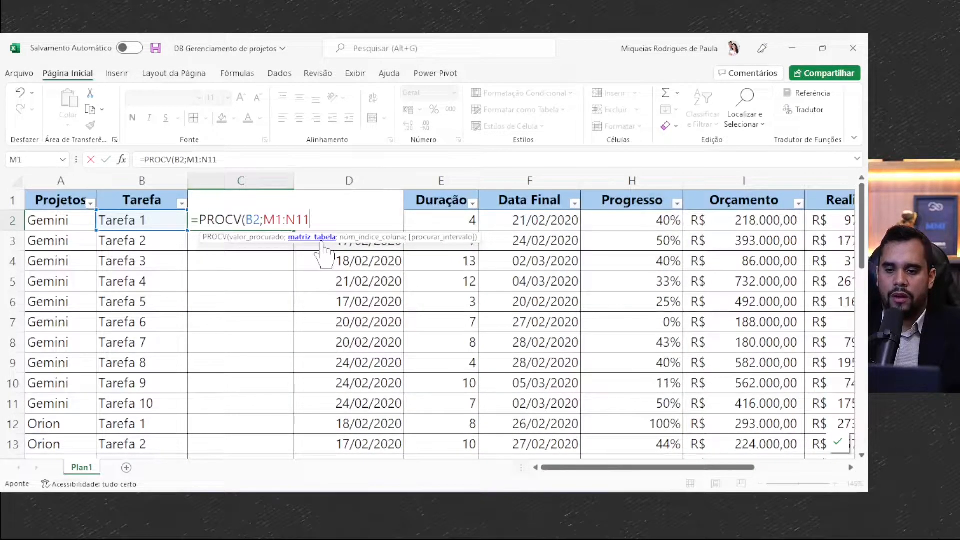
{"action": "key", "text": "F4"}
{"action": "type", "text": ";"}
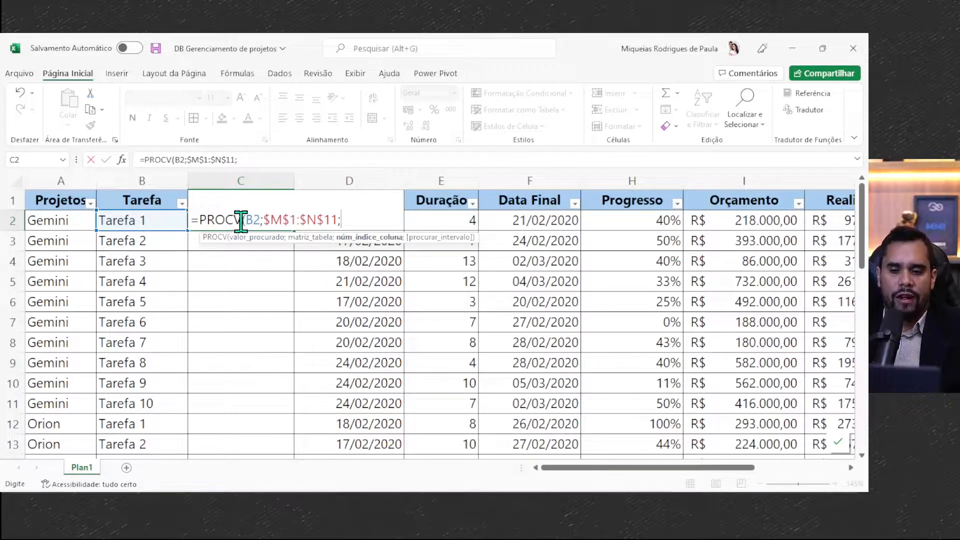
Step: Review the formula's lookup value and table array, and compare the column order in the Tarefas and Nome reference table
{"action": "left_click", "coordinate": [256, 219]}
{"action": "left_click", "coordinate": [281, 218]}
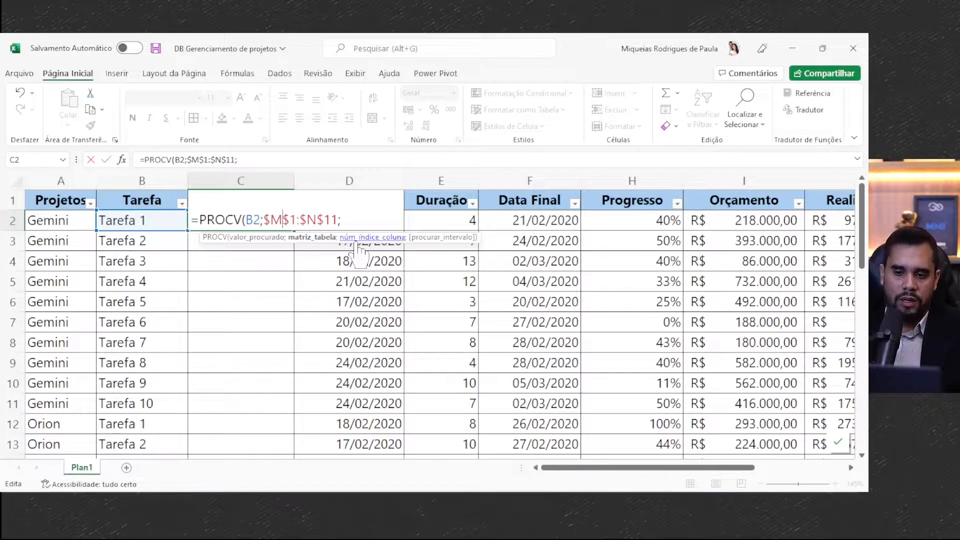
{"action": "left_click", "coordinate": [345, 219]}
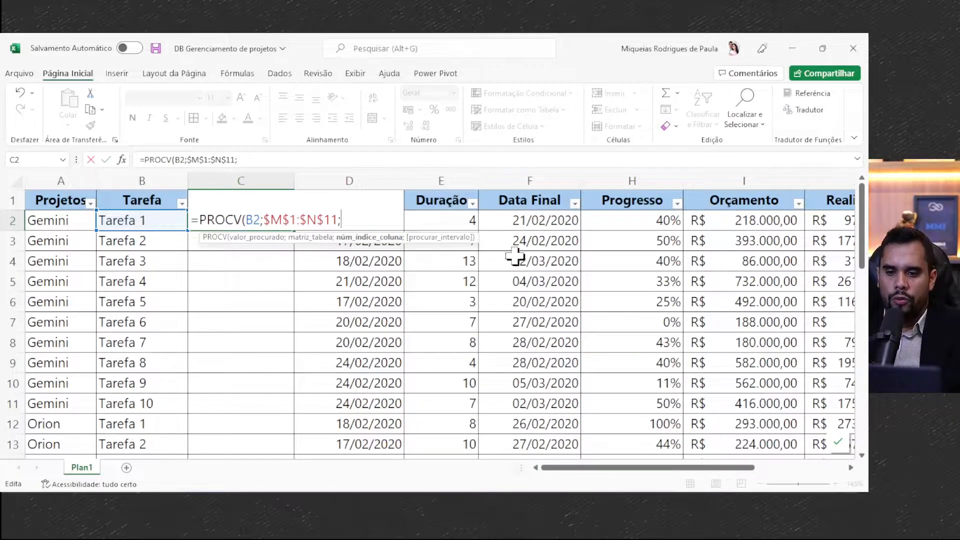
{"action": "left_click_drag", "start_coordinate": [555, 467], "coordinate": [713, 480]}
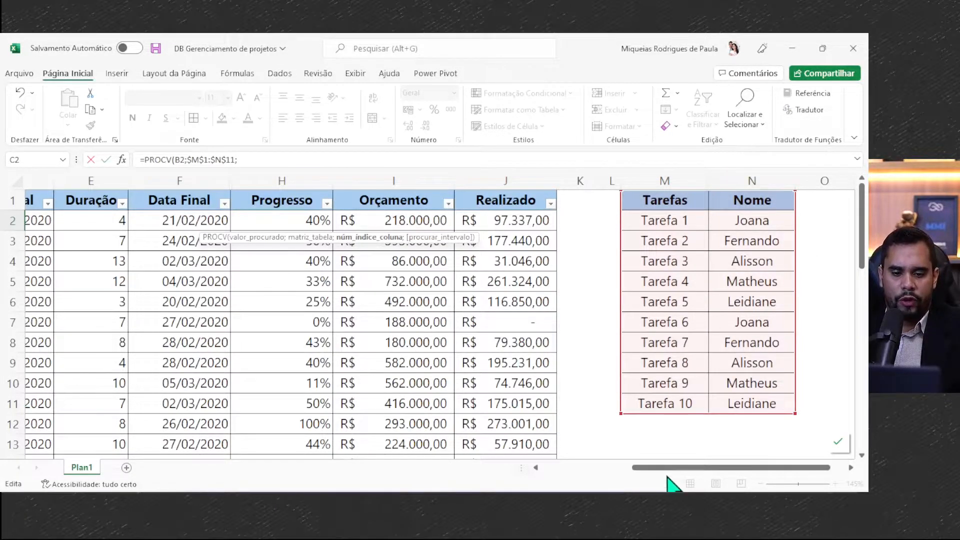
{"action": "left_click_drag", "start_coordinate": [670, 467], "coordinate": [439, 470]}
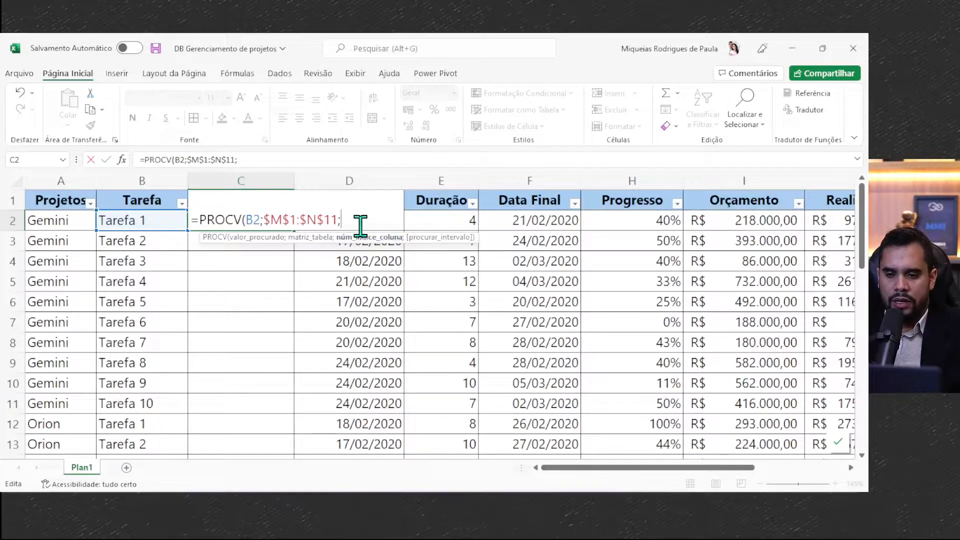
{"action": "left_click_drag", "start_coordinate": [587, 468], "coordinate": [532, 475]}
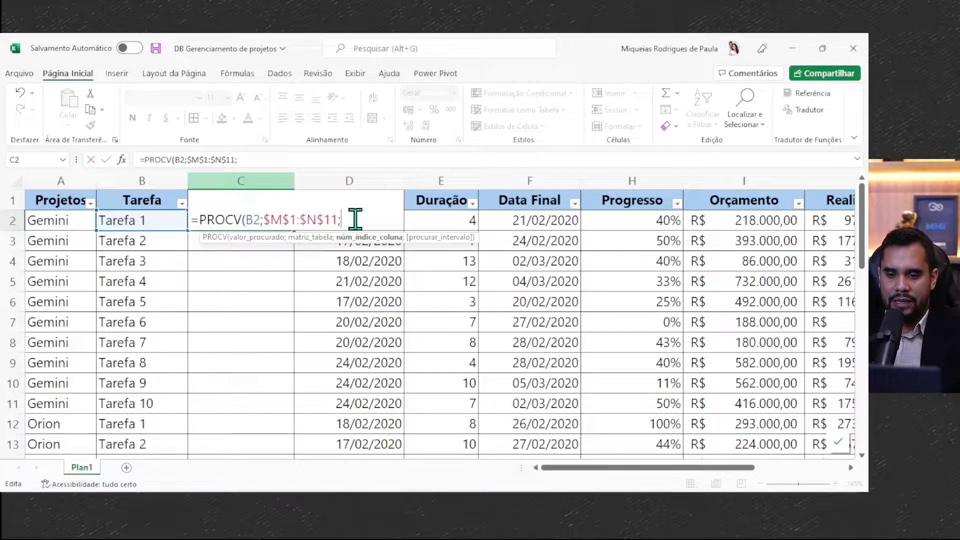
Step: Set the PROCV column index to 2 and the range lookup to FALSO, and close the formula
{"action": "type", "text": ";"}
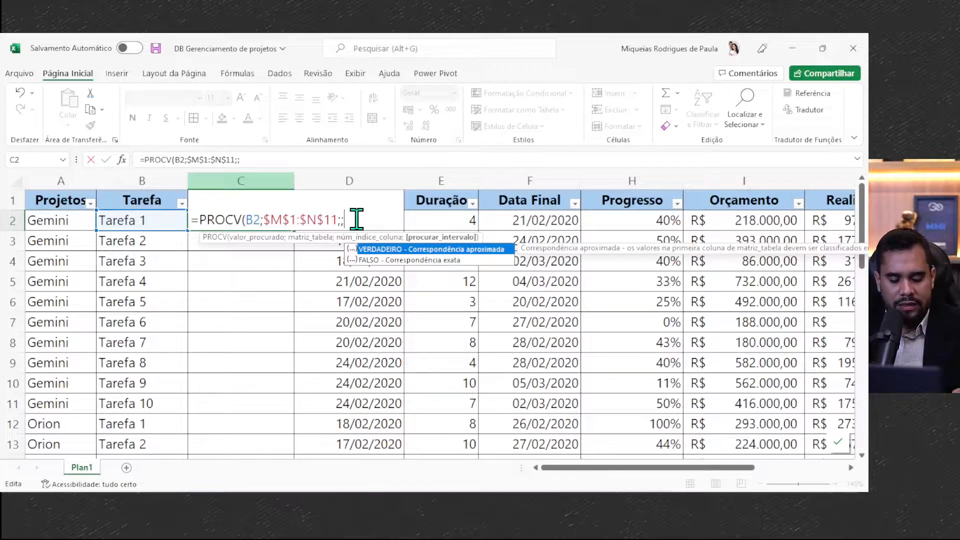
{"action": "key", "text": "BackSpace"}
{"action": "type", "text": "2"}
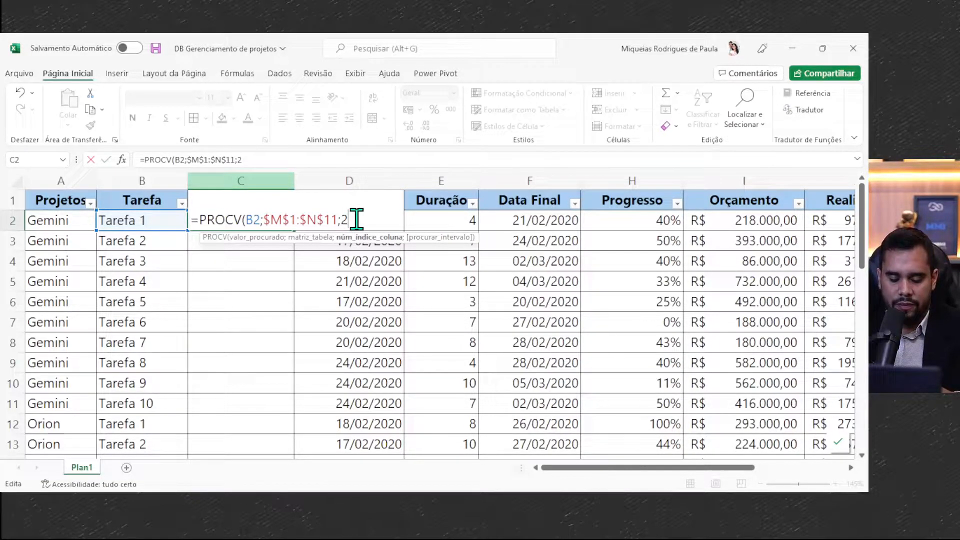
{"action": "type", "text": ";"}
{"action": "key", "text": "Down"}
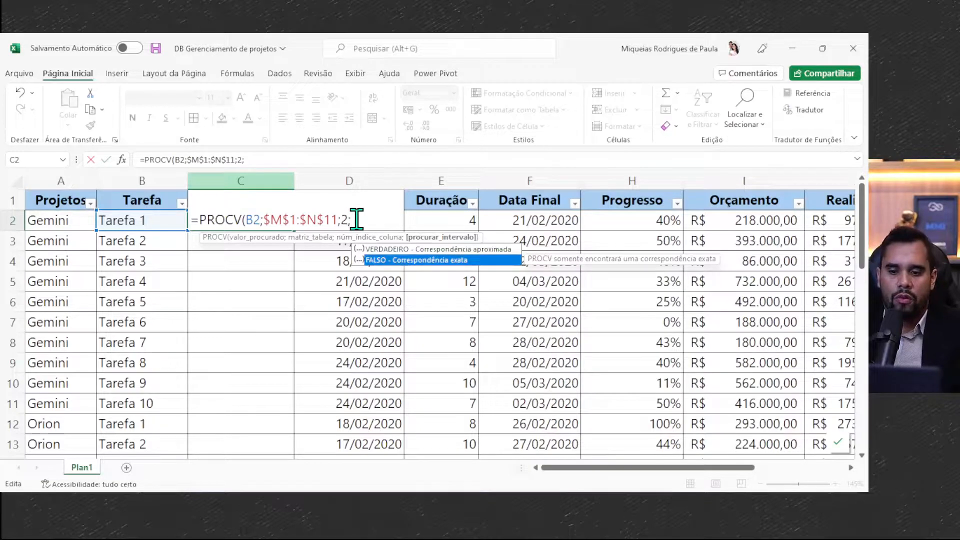
{"action": "key", "text": "Tab"}
{"action": "type", "text": ")"}
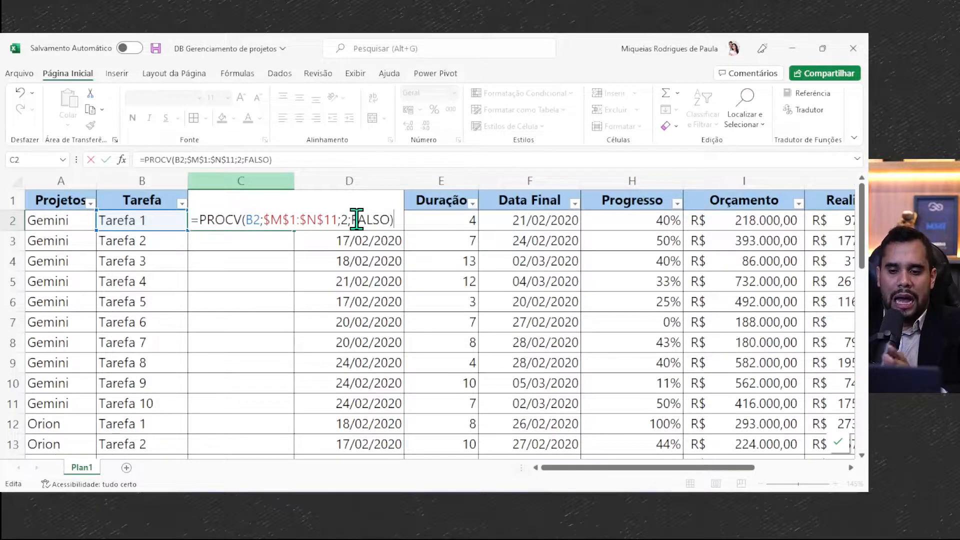
Step: Remove and re-enter FALSO as the exact-match argument, and commit the PROCV formula in C2
{"action": "key", "text": "BackSpace"}
{"action": "key", "text": "BackSpace"}
{"action": "key", "text": "BackSpace"}
{"action": "key", "text": "BackSpace"}
{"action": "key", "text": "BackSpace"}
{"action": "key", "text": "BackSpace"}
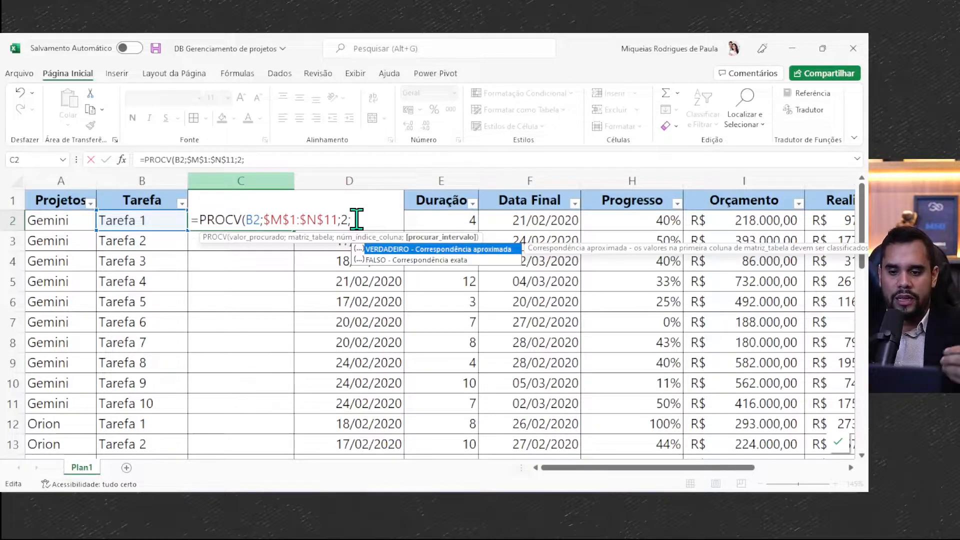
{"action": "key", "text": "Down"}
{"action": "key", "text": "Tab"}
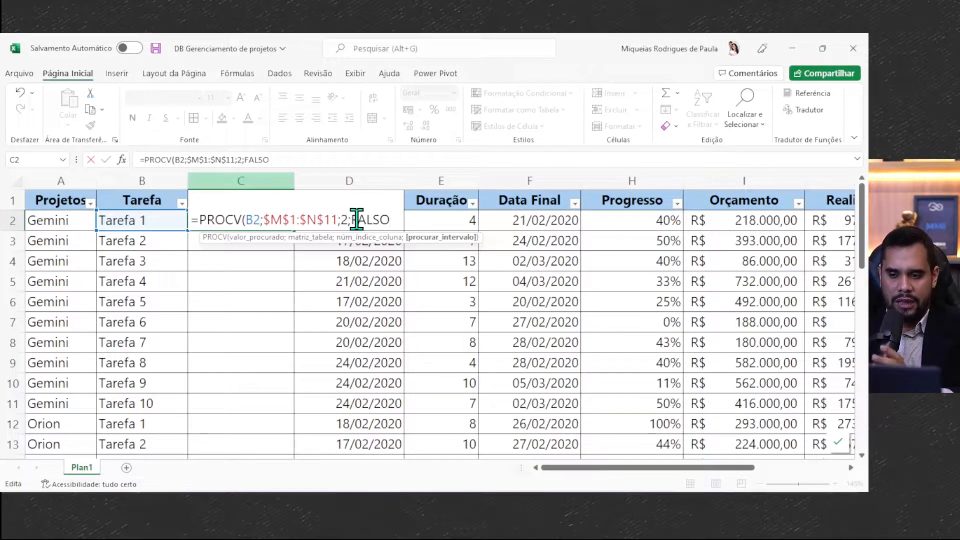
{"action": "type", "text": ")"}
{"action": "key", "text": "Return"}
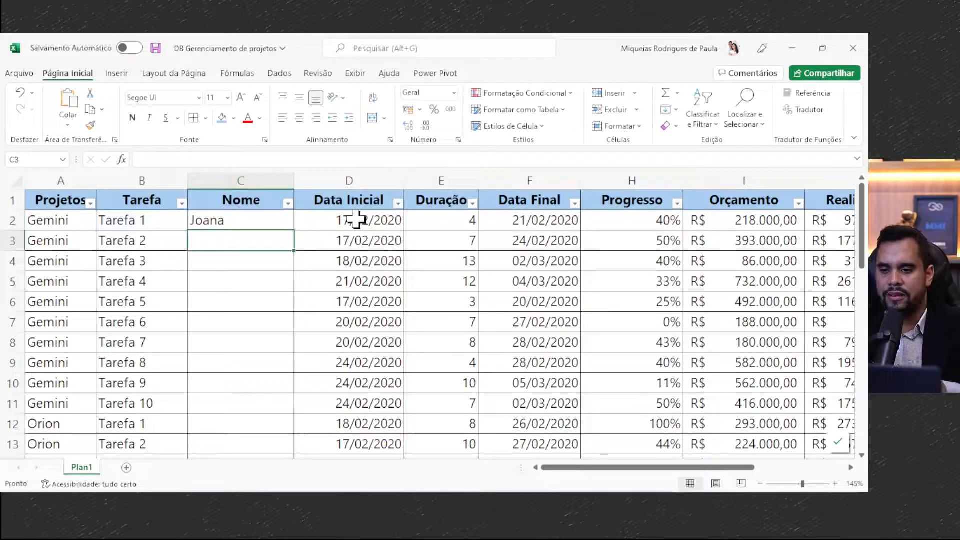
Step: Check the result in C2 against the Tarefas and Nome reference table
{"action": "left_click", "coordinate": [265, 222]}
{"action": "left_click_drag", "start_coordinate": [592, 469], "coordinate": [703, 469]}
{"action": "left_click_drag", "start_coordinate": [600, 220], "coordinate": [723, 384]}
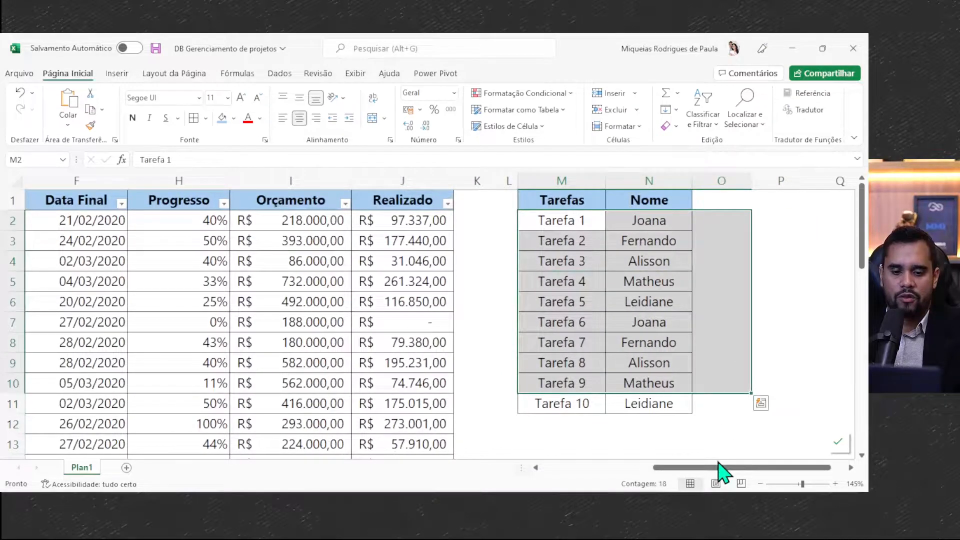
{"action": "left_click_drag", "start_coordinate": [705, 469], "coordinate": [593, 469]}
Step: Fill the PROCV formula from C2 down the whole Nome column and check the filled rows
{"action": "left_click", "coordinate": [242, 218]}
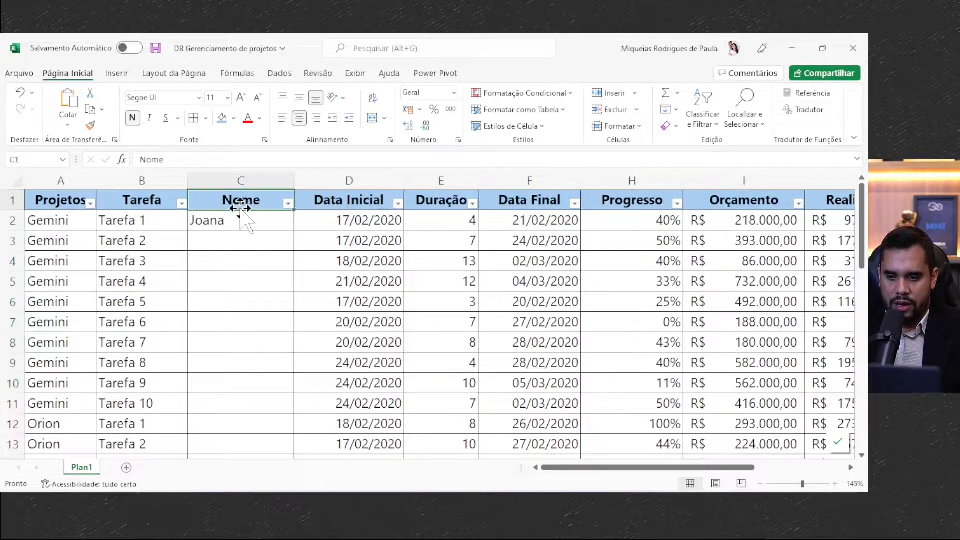
{"action": "double_click", "coordinate": [297, 230]}
{"action": "scroll", "coordinate": [250, 321], "scroll_direction": "down", "scroll_amount": 12}
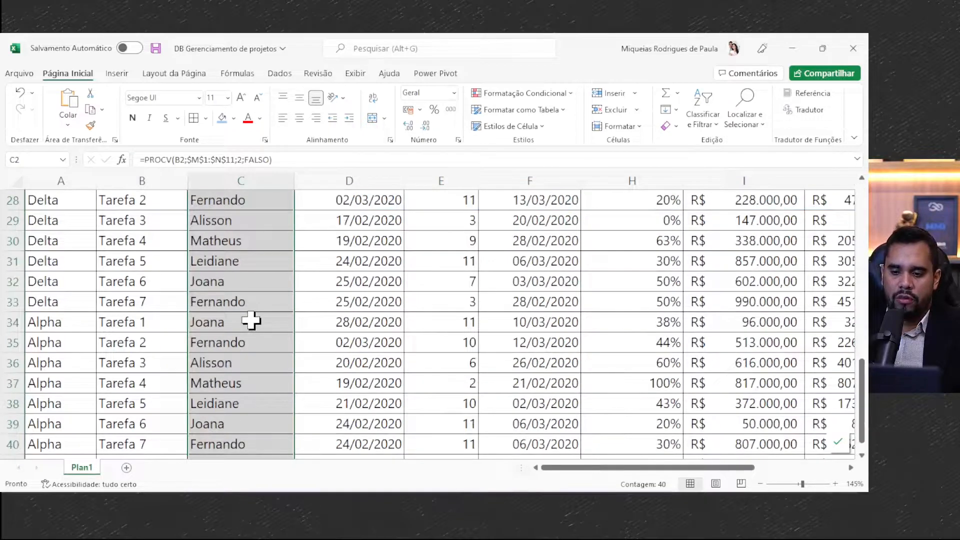
{"action": "left_click", "coordinate": [265, 252]}
{"action": "scroll", "coordinate": [265, 252], "scroll_direction": "up", "scroll_amount": 6}
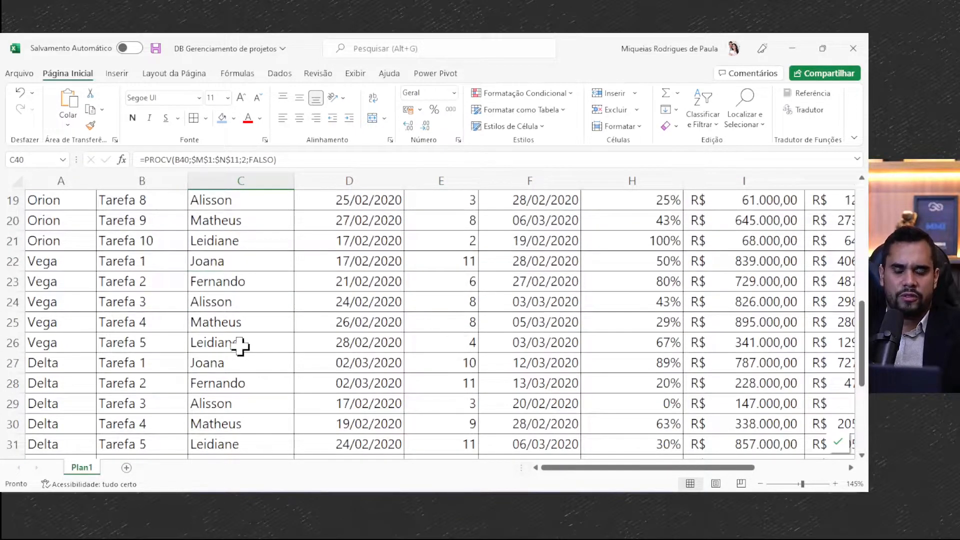
{"action": "scroll", "coordinate": [250, 342], "scroll_direction": "up", "scroll_amount": 6}
{"action": "left_click", "coordinate": [272, 202]}
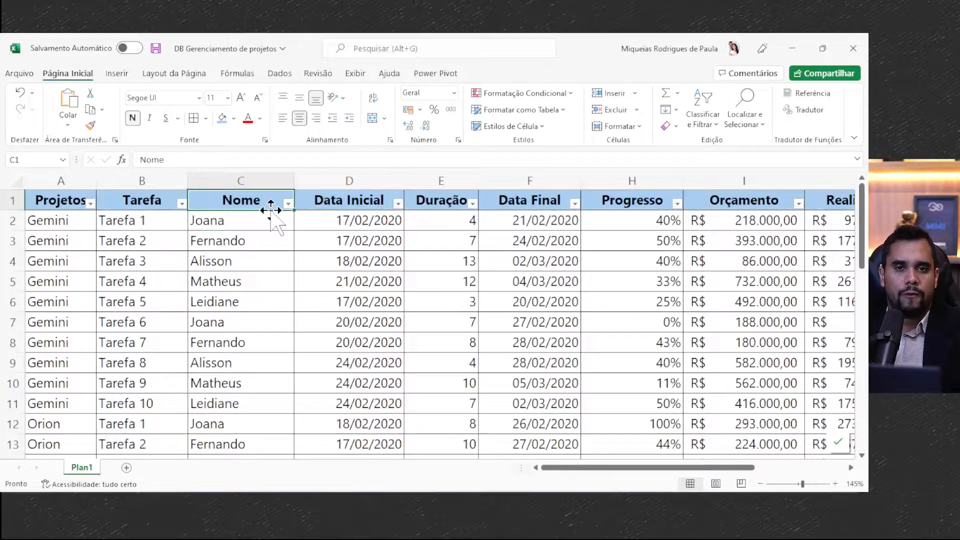
{"action": "left_click", "coordinate": [292, 305]}
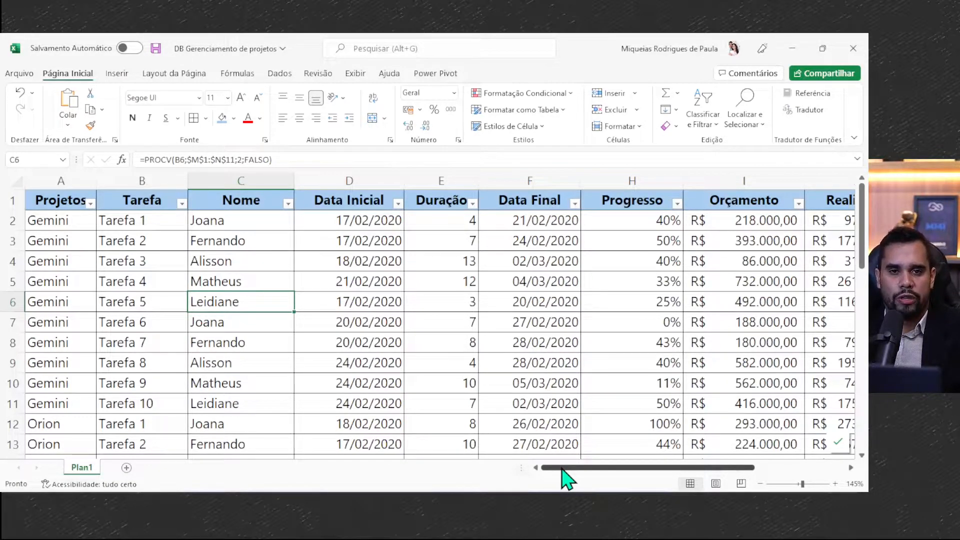
Step: Move the reference table's Tarefas column from column M to column O, placing it after Nome
{"action": "left_click_drag", "start_coordinate": [113, 219], "coordinate": [104, 354]}
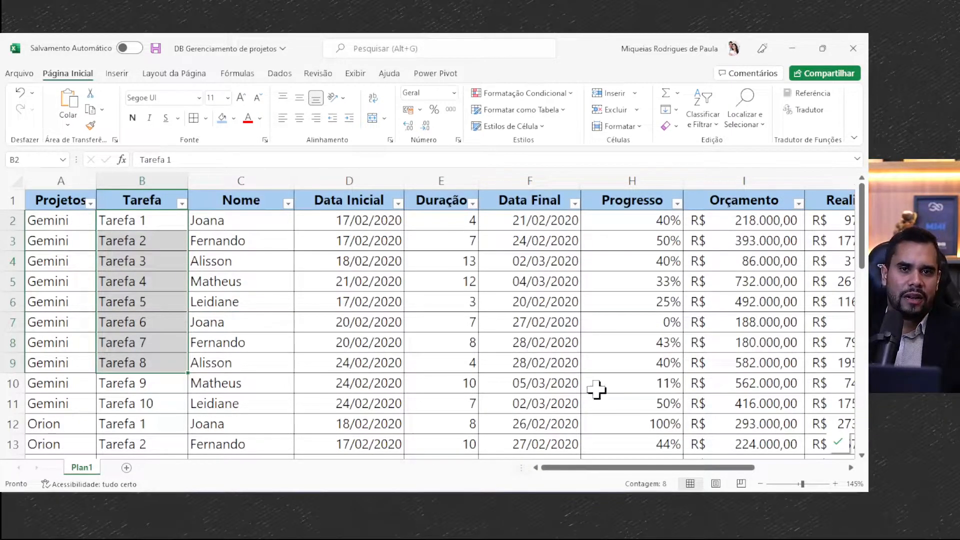
{"action": "left_click_drag", "start_coordinate": [577, 470], "coordinate": [685, 475]}
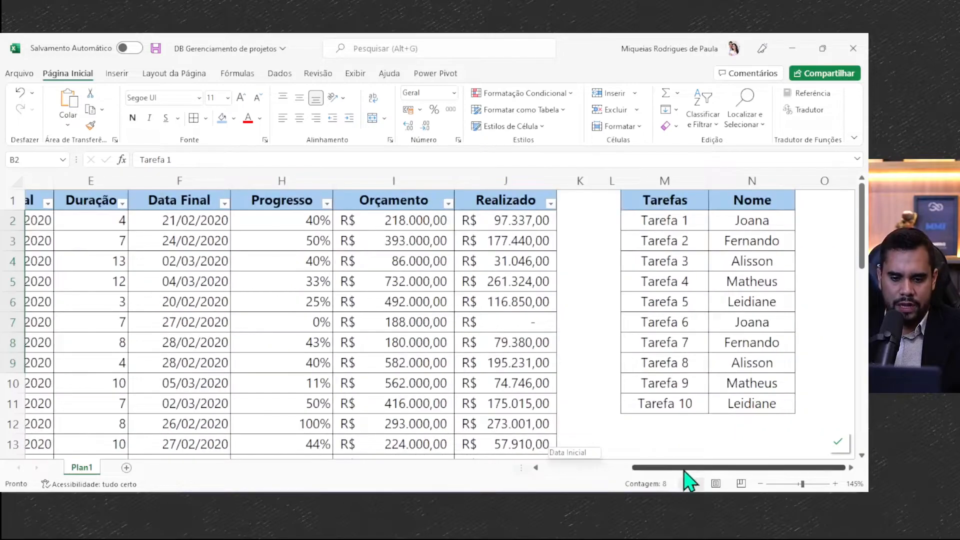
{"action": "left_click", "coordinate": [669, 181]}
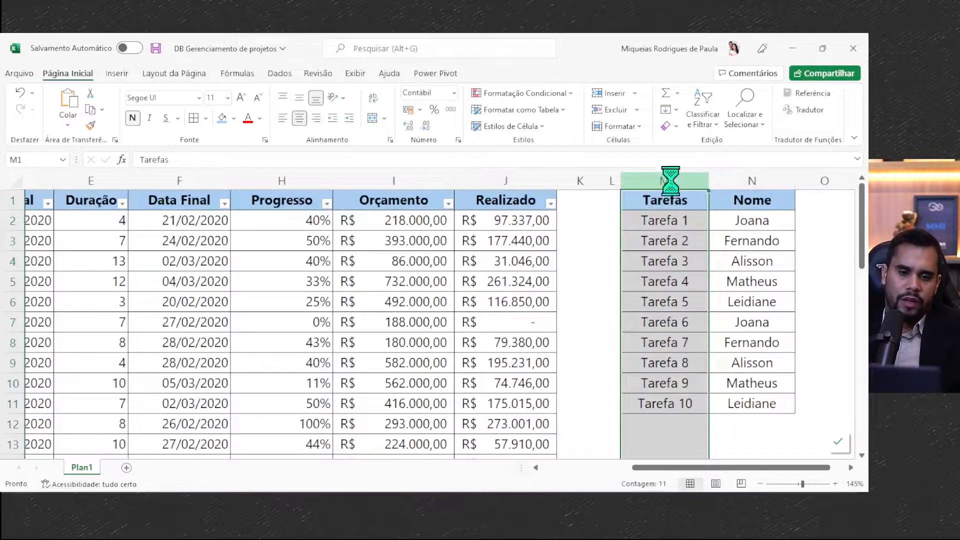
{"action": "key", "text": "ctrl+c"}
{"action": "left_click", "coordinate": [850, 467]}
{"action": "scroll", "coordinate": [850, 468], "scroll_direction": "right", "scroll_amount": 3}
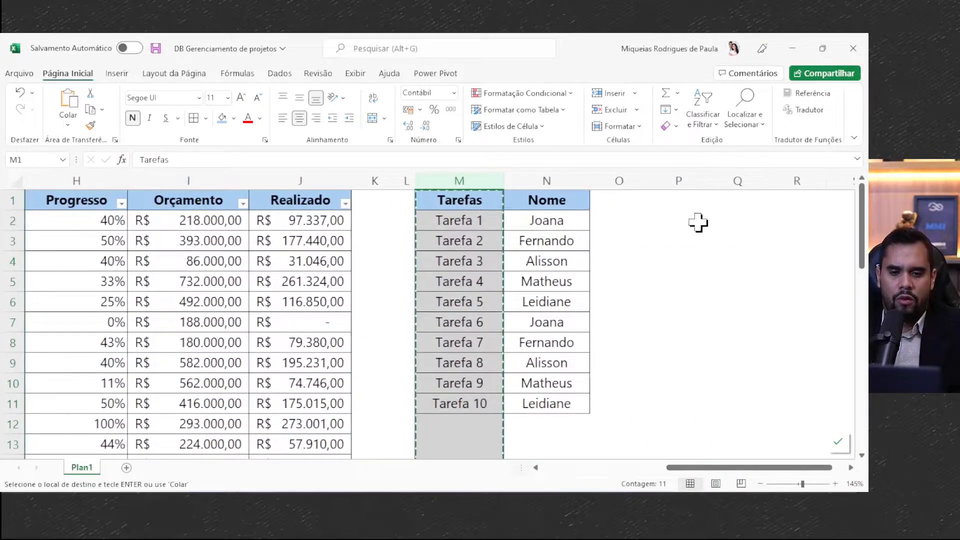
{"action": "left_click", "coordinate": [627, 180]}
{"action": "key", "text": "ctrl+v"}
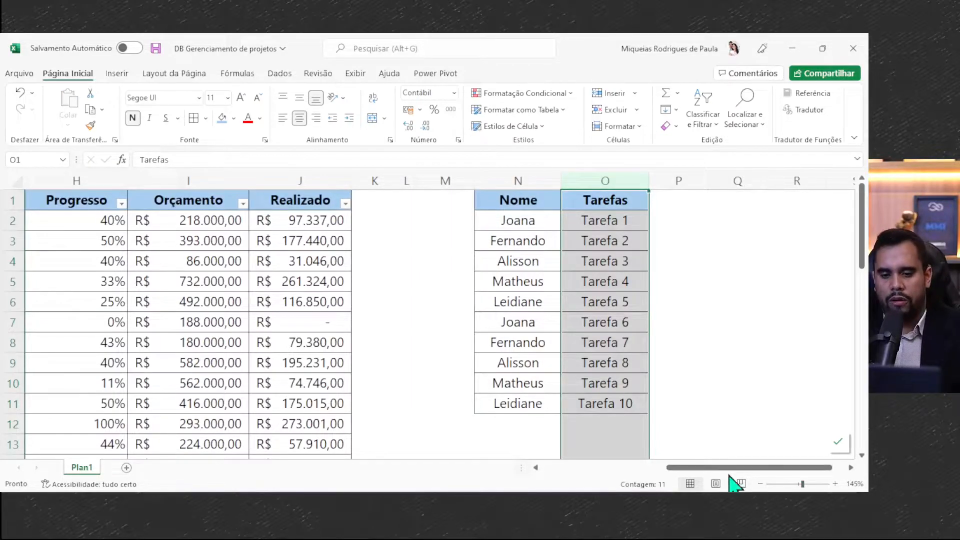
Step: Clear all PROCV formulas from the project table's Nome column, starting at C2
{"action": "left_click_drag", "start_coordinate": [702, 468], "coordinate": [578, 468]}
{"action": "left_click", "coordinate": [262, 220]}
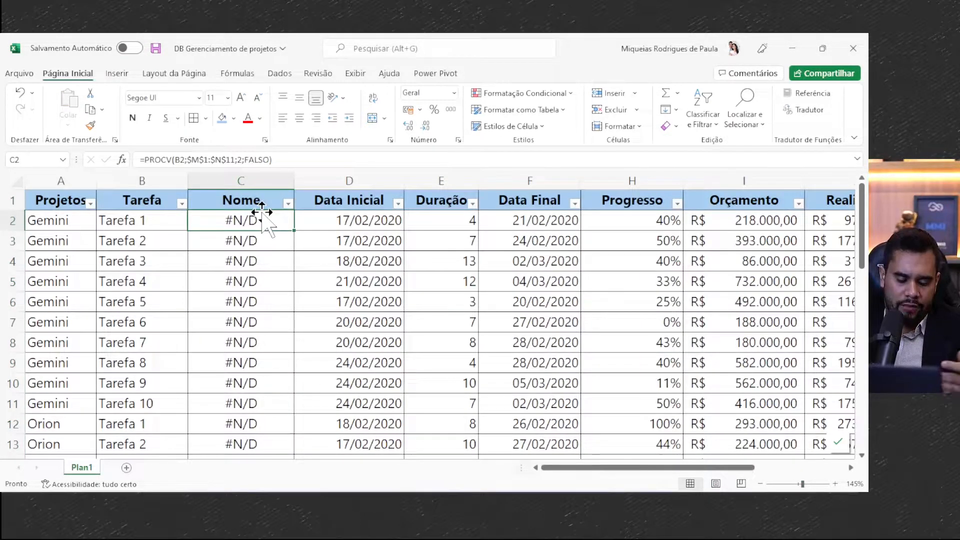
{"action": "key", "text": "ctrl+shift+Down"}
{"action": "key", "text": "ctrl+d"}
{"action": "key", "text": "Delete"}
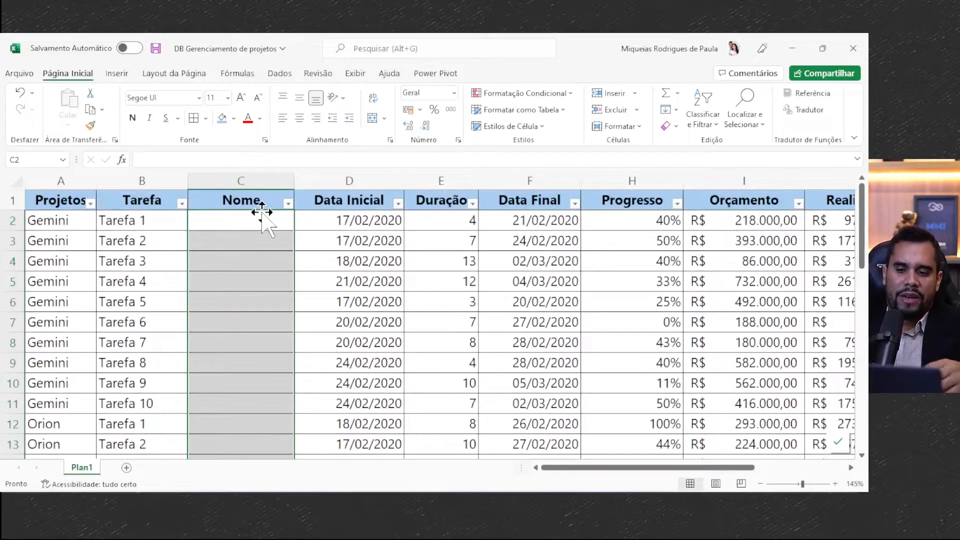
{"action": "left_click", "coordinate": [262, 209]}
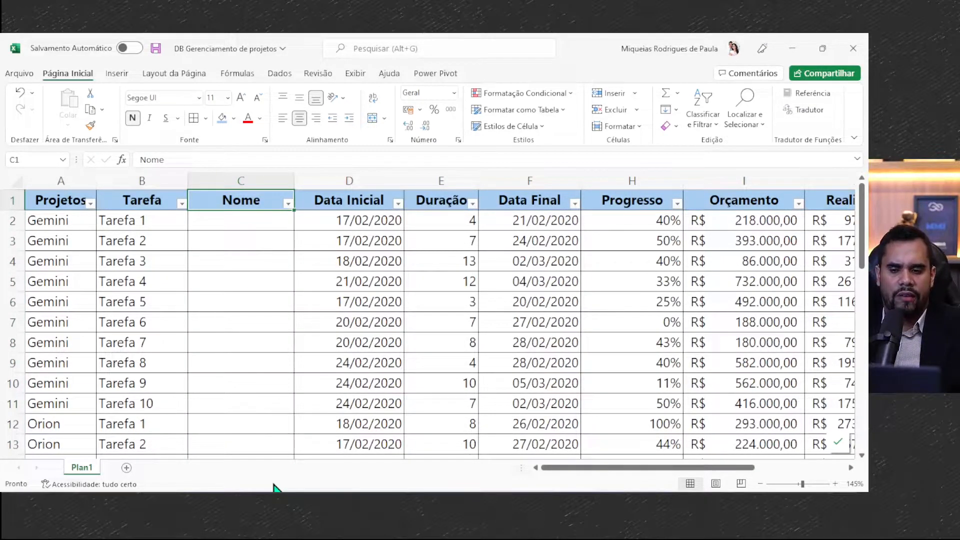
Step: Compare the project table's empty Nome column with the rearranged Nome and Tarefas reference table
{"action": "left_click_drag", "start_coordinate": [231, 221], "coordinate": [247, 419]}
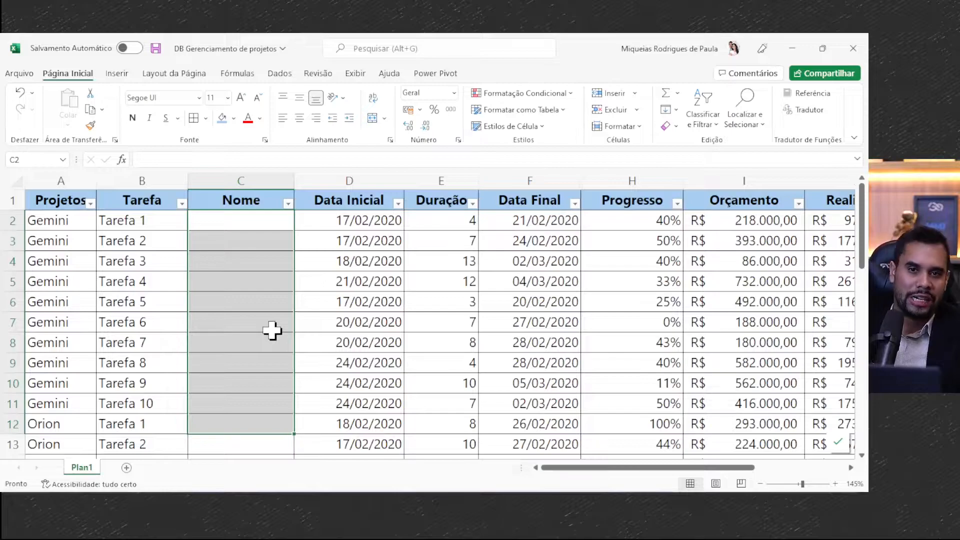
{"action": "left_click_drag", "start_coordinate": [629, 468], "coordinate": [739, 475]}
{"action": "left_click_drag", "start_coordinate": [740, 200], "coordinate": [809, 384]}
{"action": "left_click_drag", "start_coordinate": [755, 473], "coordinate": [670, 475]}
{"action": "left_click", "coordinate": [203, 241]}
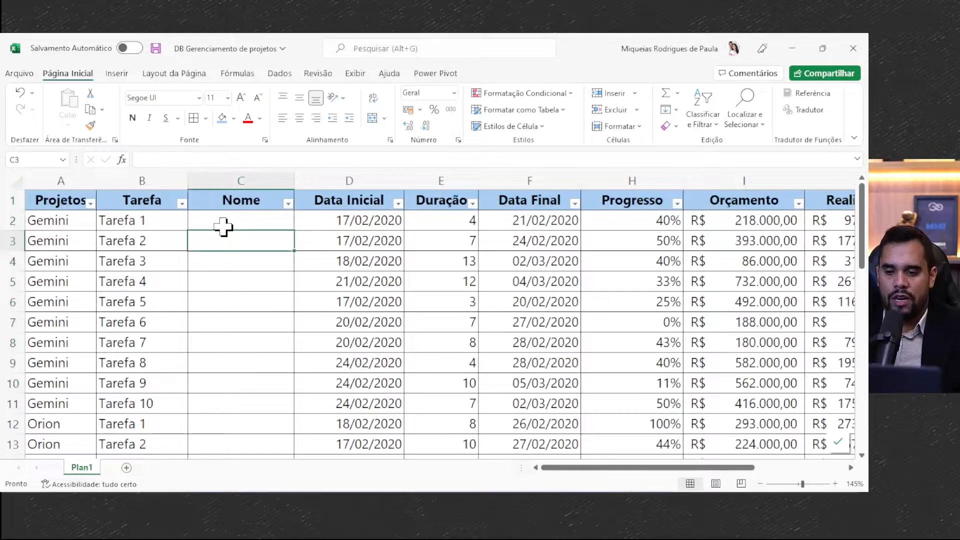
Step: Try to start a PROCV formula in C2 that looks up B2 in a table range beginning at the Tarefas column, O1
{"action": "left_click", "coordinate": [223, 227]}
{"action": "type", "text": "=procv"}
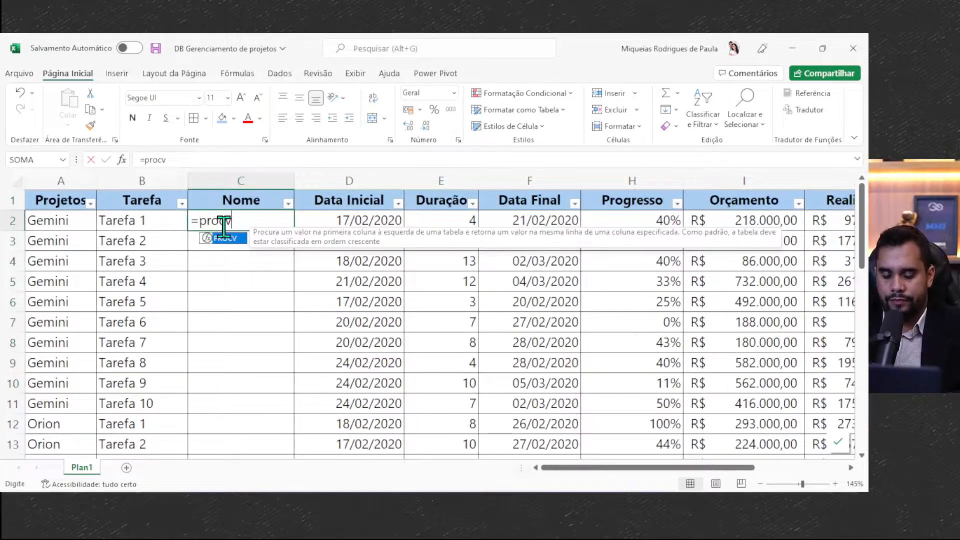
{"action": "type", "text": "("}
{"action": "left_click", "coordinate": [160, 220]}
{"action": "type", "text": ";"}
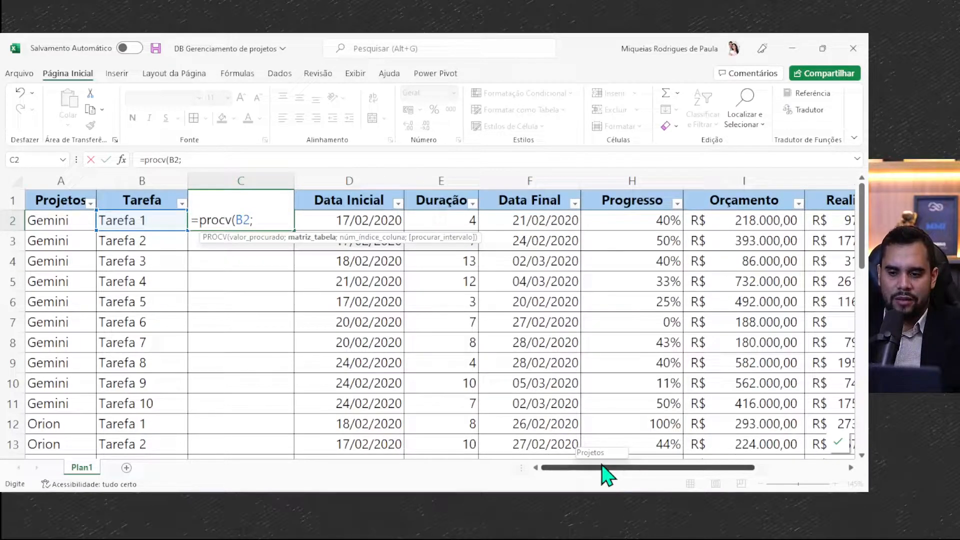
{"action": "left_click_drag", "start_coordinate": [605, 473], "coordinate": [725, 463]}
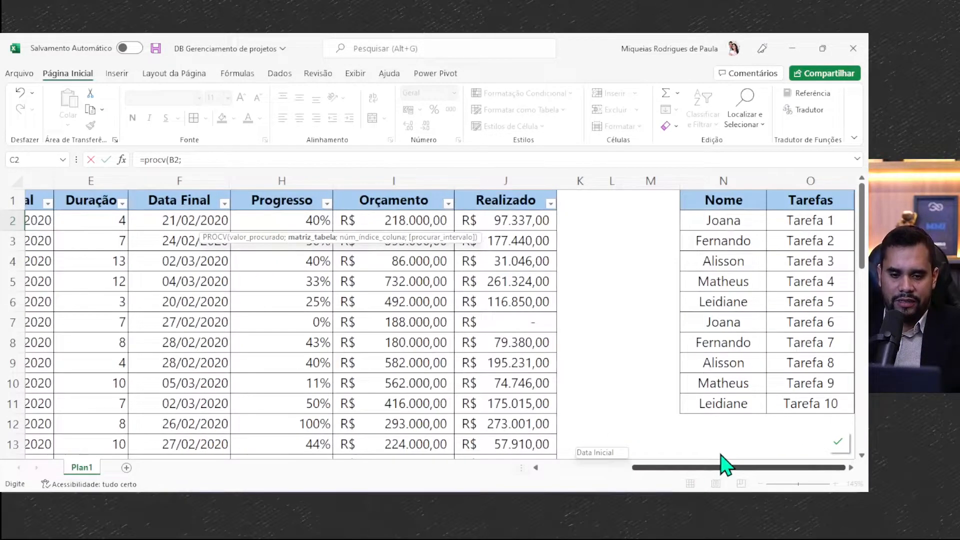
{"action": "left_click_drag", "start_coordinate": [819, 202], "coordinate": [760, 390]}
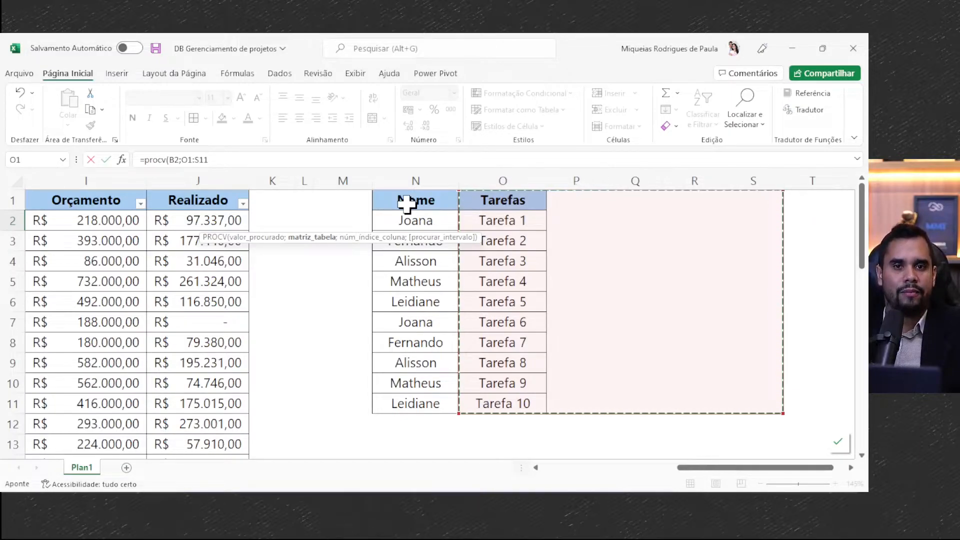
Step: Try columns N:O as the PROCV table range instead, and discard the unfinished formula
{"action": "left_click", "coordinate": [497, 183]}
{"action": "left_click_drag", "start_coordinate": [674, 199], "coordinate": [377, 170]}
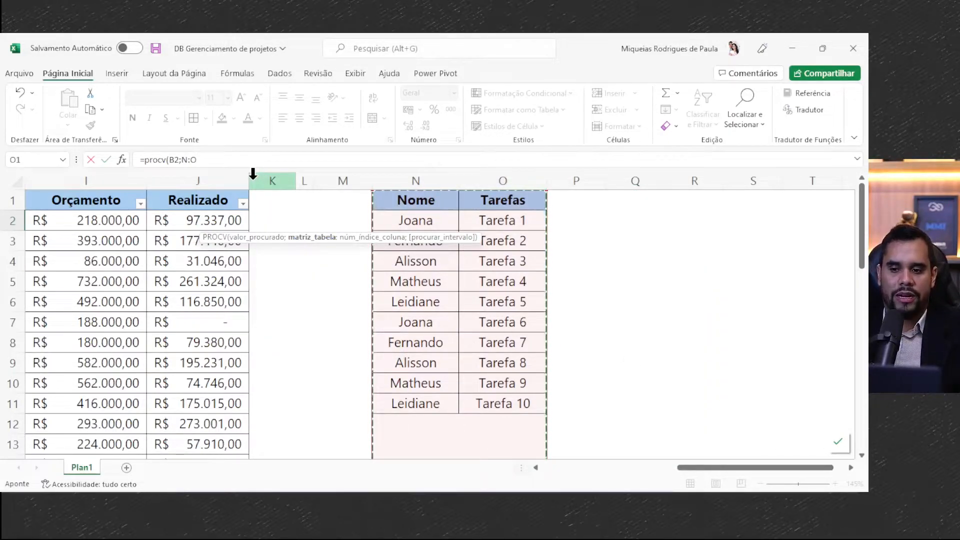
{"action": "left_click", "coordinate": [227, 156]}
{"action": "key", "text": "BackSpace"}
{"action": "key", "text": "BackSpace"}
{"action": "key", "text": "BackSpace"}
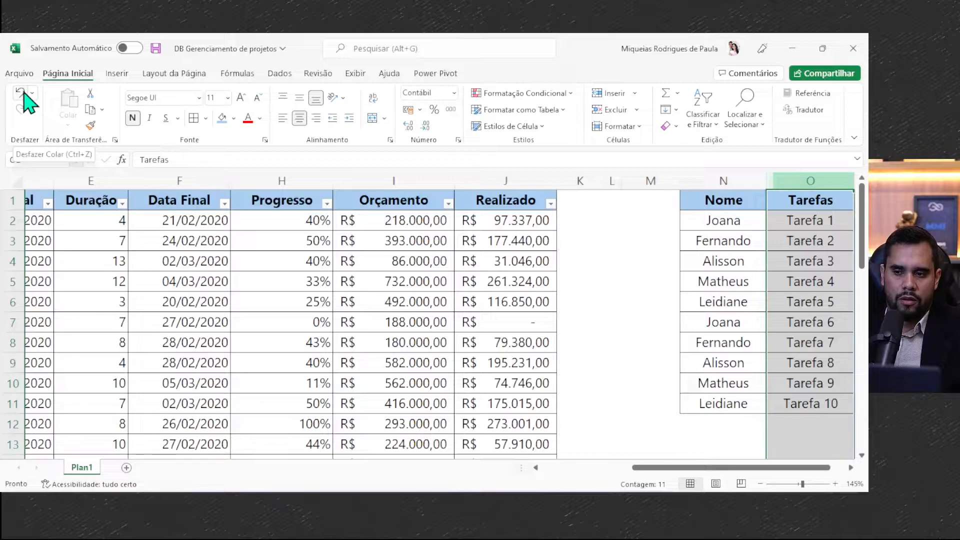
Step: Undo the clearing of the Nome formulas and the Tarefas column move, and check the project table's Tarefa and Nome entries
{"action": "left_click", "coordinate": [20, 93]}
{"action": "key", "text": "ctrl+z"}
{"action": "left_click_drag", "start_coordinate": [753, 471], "coordinate": [629, 475]}
{"action": "left_click_drag", "start_coordinate": [240, 216], "coordinate": [231, 333]}
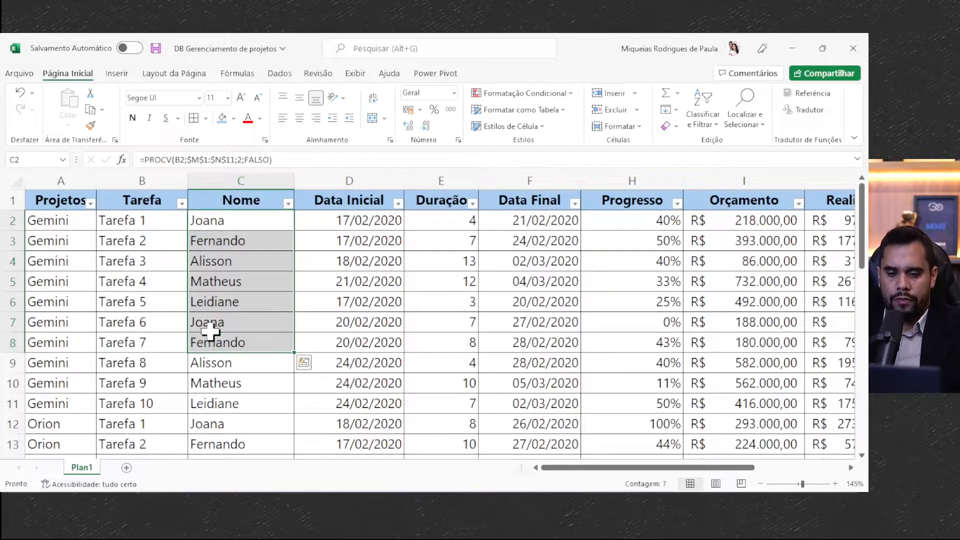
{"action": "left_click_drag", "start_coordinate": [121, 217], "coordinate": [129, 250]}
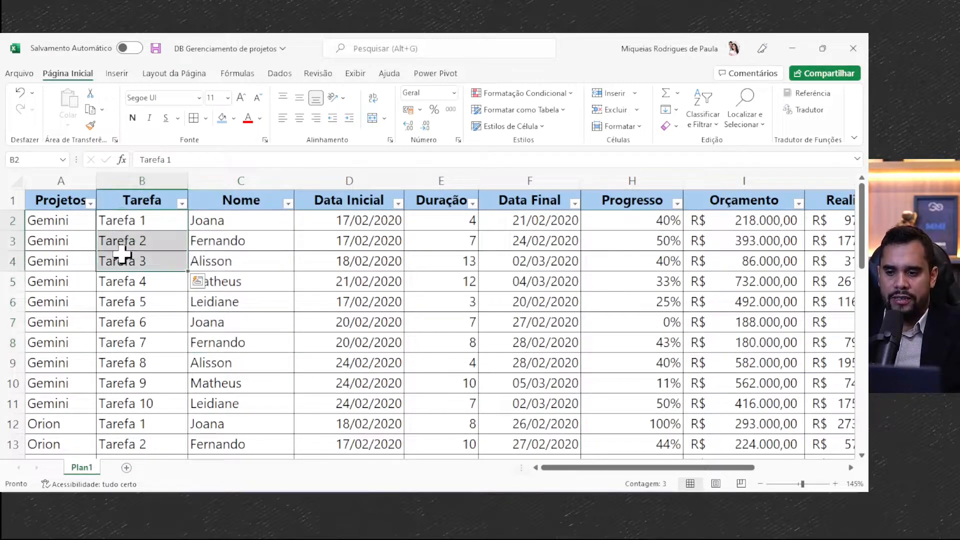
{"action": "left_click", "coordinate": [150, 218]}
Step: Duplicate Tarefa 1 from M2 into M3 of the reference table and check the PROCV result in C3
{"action": "left_click_drag", "start_coordinate": [572, 476], "coordinate": [728, 472]}
{"action": "left_click_drag", "start_coordinate": [675, 218], "coordinate": [677, 249]}
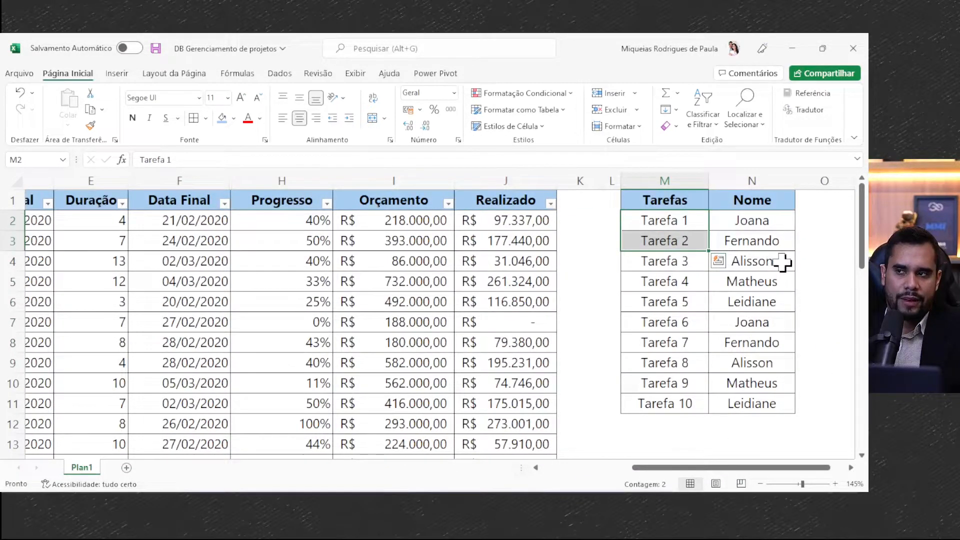
{"action": "key", "text": "ctrl+d"}
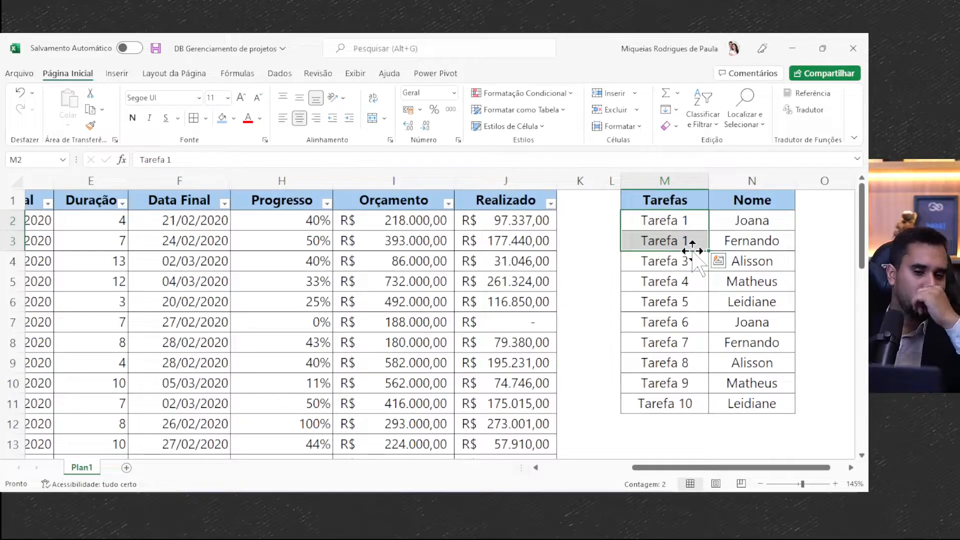
{"action": "left_click", "coordinate": [725, 217]}
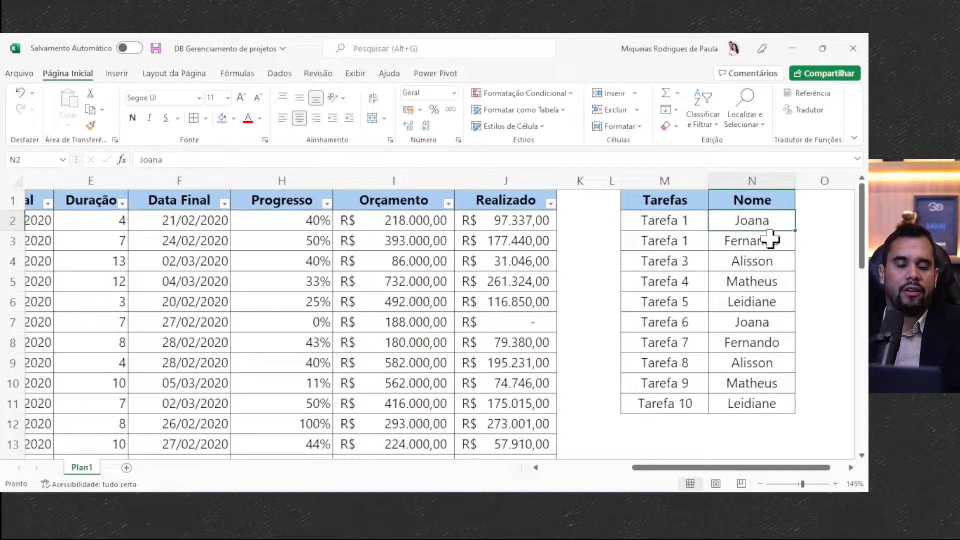
{"action": "left_click_drag", "start_coordinate": [725, 467], "coordinate": [520, 479]}
{"action": "left_click", "coordinate": [230, 241]}
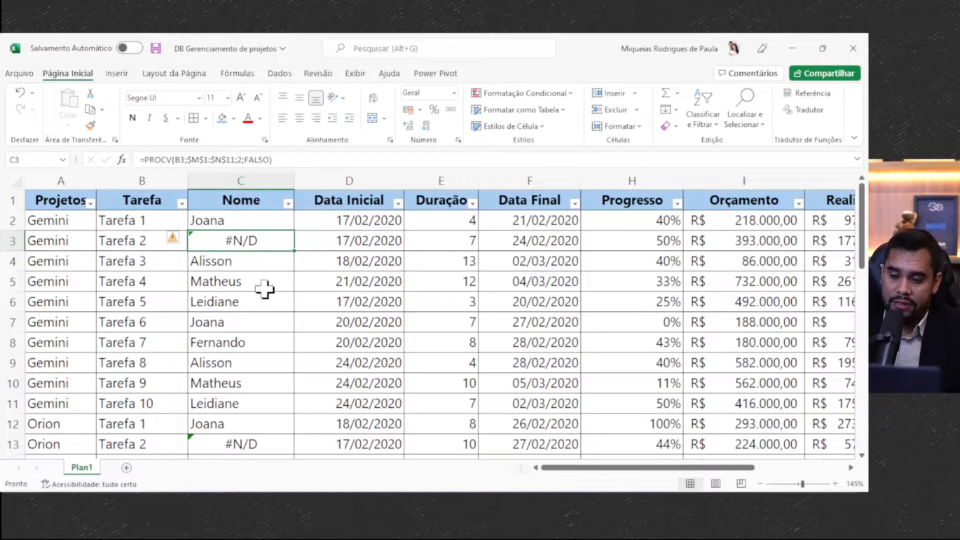
{"action": "left_click_drag", "start_coordinate": [575, 469], "coordinate": [407, 472]}
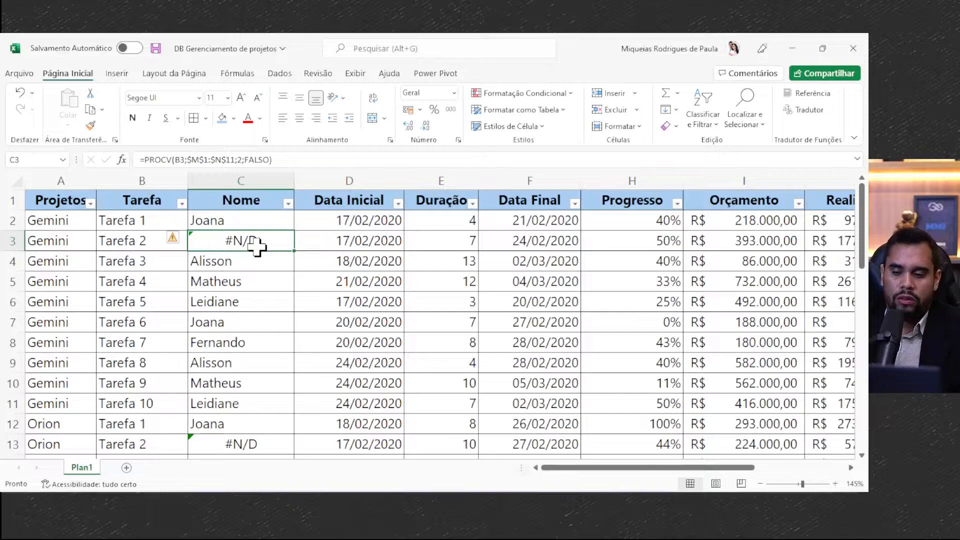
Step: Check the Nome results for Tarefa 1 by filtering the Tarefa column to that task, and clear the filter
{"action": "left_click", "coordinate": [233, 222]}
{"action": "left_click", "coordinate": [133, 206]}
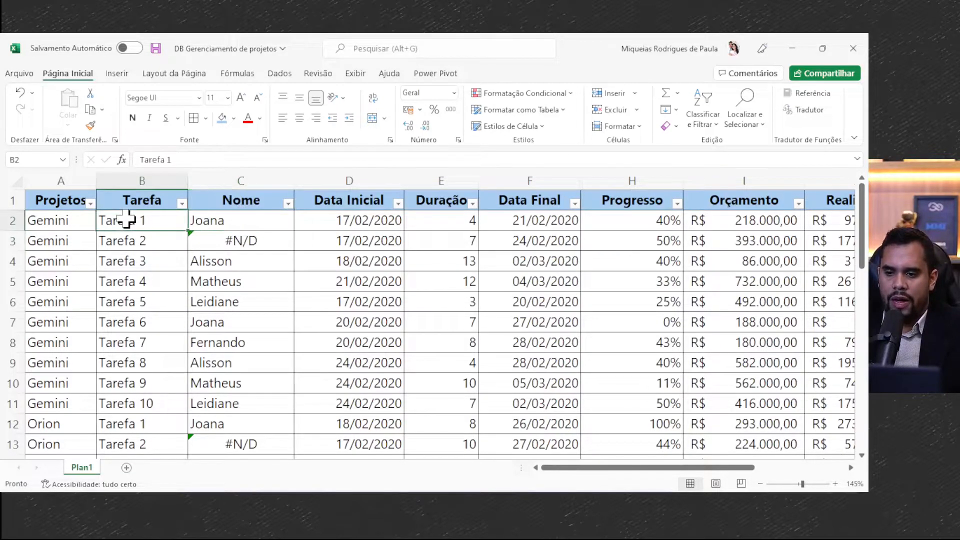
{"action": "left_click", "coordinate": [181, 204]}
{"action": "left_click", "coordinate": [76, 344]}
{"action": "left_click", "coordinate": [70, 355]}
{"action": "left_click", "coordinate": [95, 461]}
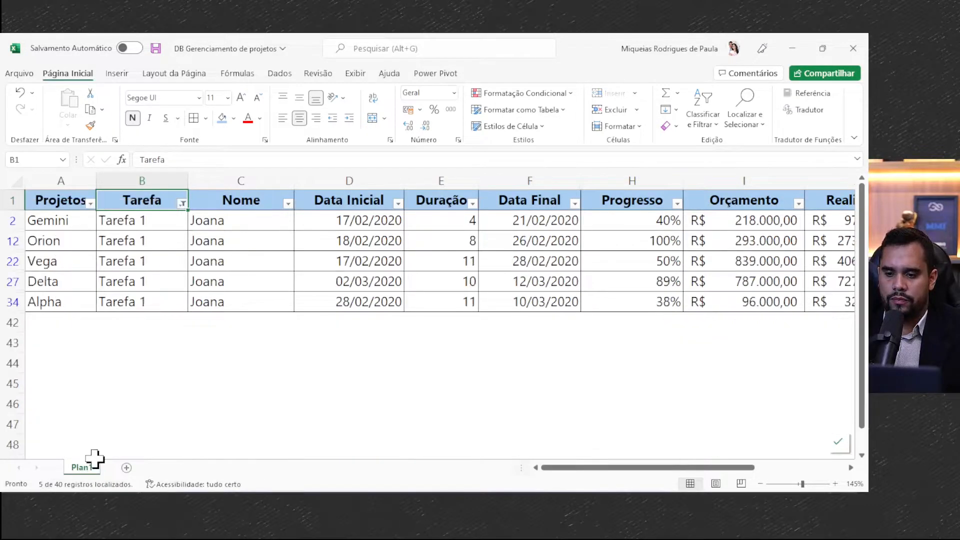
{"action": "left_click_drag", "start_coordinate": [231, 220], "coordinate": [242, 300]}
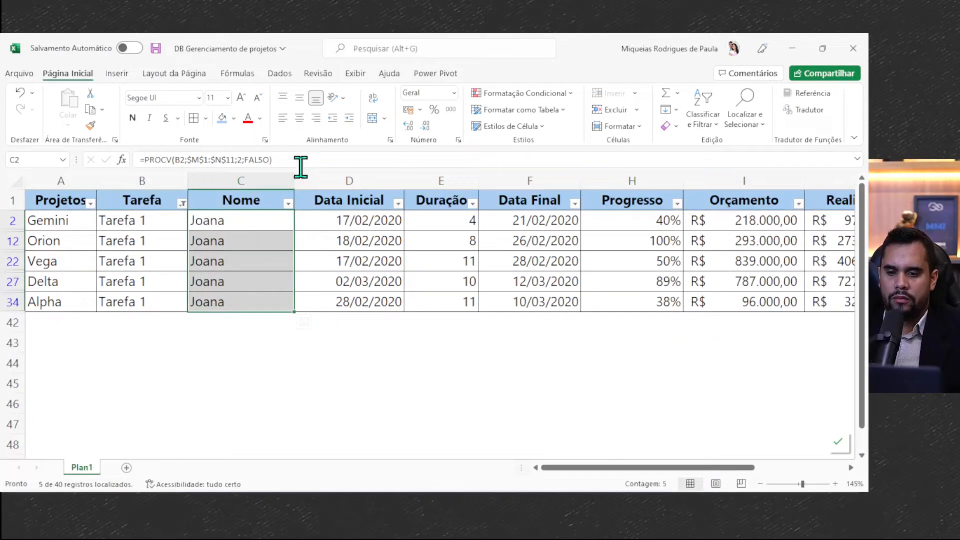
{"action": "left_click", "coordinate": [279, 73]}
{"action": "left_click", "coordinate": [477, 93]}
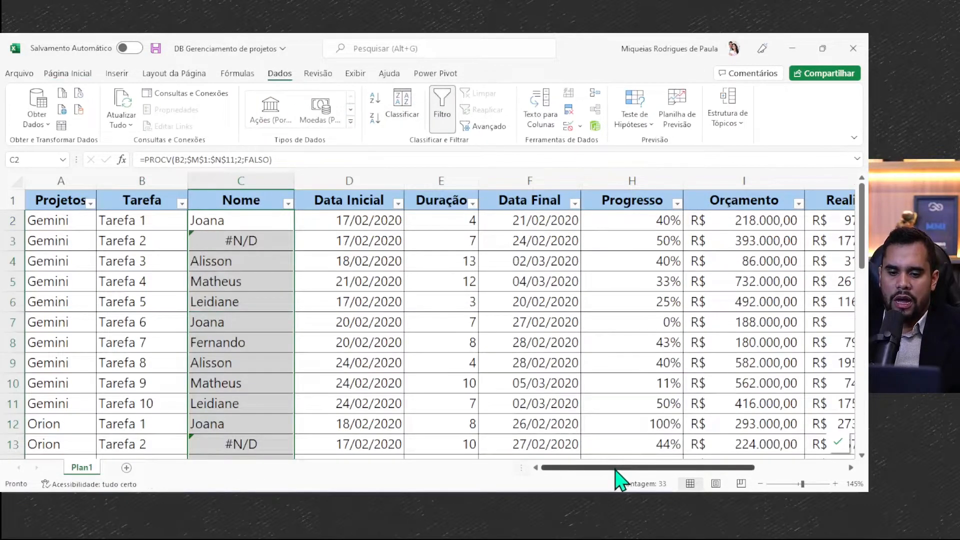
Step: Colour the text of the duplicate Tarefa 1 row (M3:N3) in the reference table red
{"action": "left_click_drag", "start_coordinate": [617, 475], "coordinate": [781, 475]}
{"action": "left_click_drag", "start_coordinate": [760, 230], "coordinate": [765, 246]}
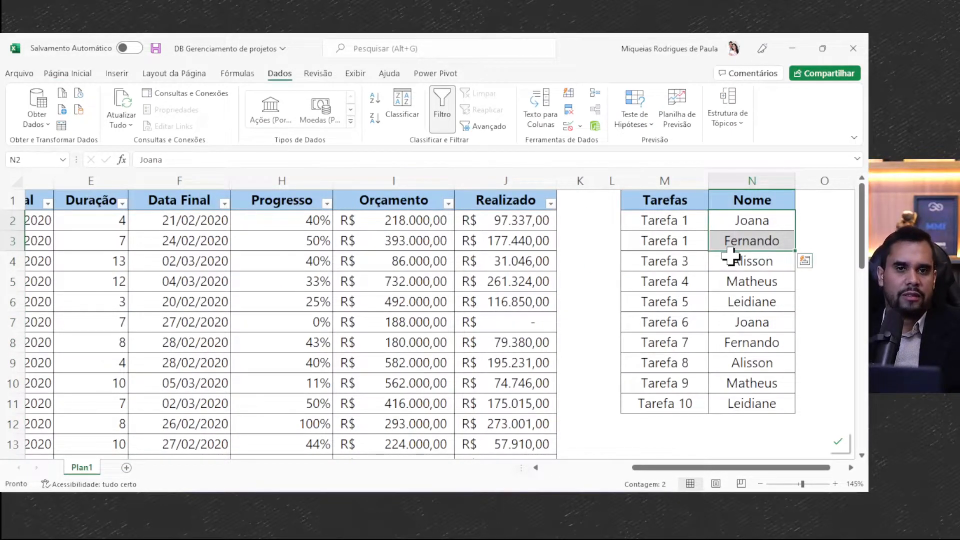
{"action": "left_click", "coordinate": [677, 201]}
{"action": "left_click_drag", "start_coordinate": [677, 202], "coordinate": [696, 410]}
{"action": "left_click_drag", "start_coordinate": [671, 195], "coordinate": [731, 224]}
{"action": "left_click", "coordinate": [730, 224]}
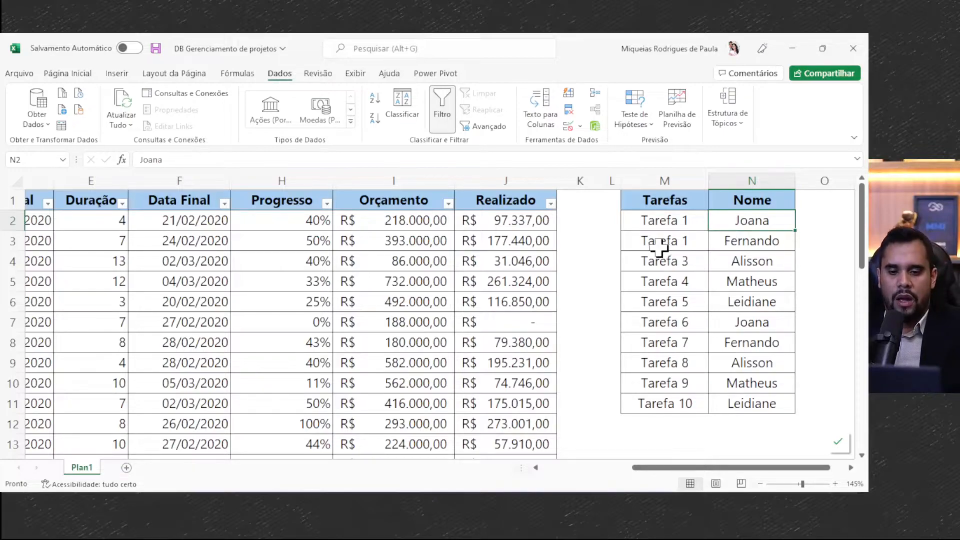
{"action": "left_click_drag", "start_coordinate": [667, 242], "coordinate": [759, 239]}
{"action": "left_click", "coordinate": [64, 73]}
{"action": "left_click", "coordinate": [245, 120]}
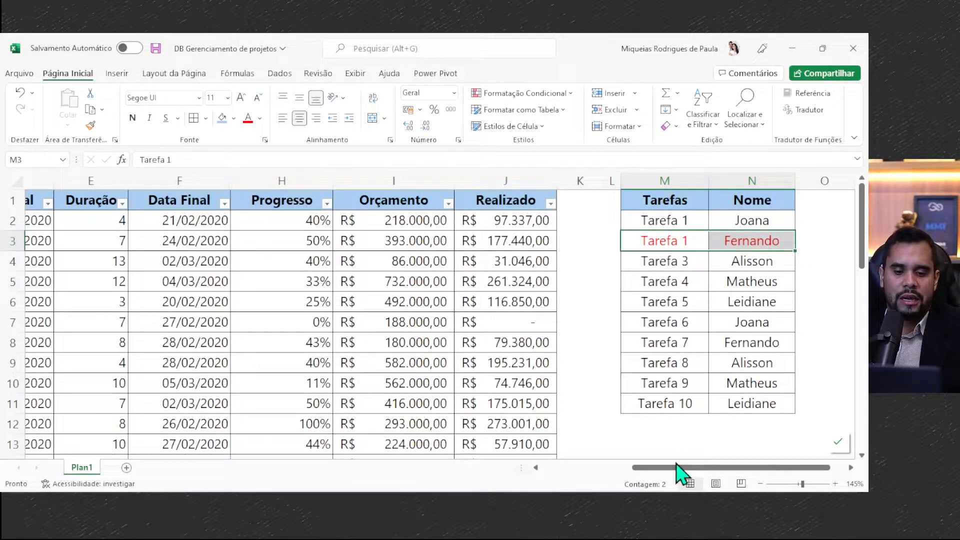
Step: Insert a new column C before Nome in the project table and title it COD
{"action": "left_click_drag", "start_coordinate": [680, 467], "coordinate": [722, 476]}
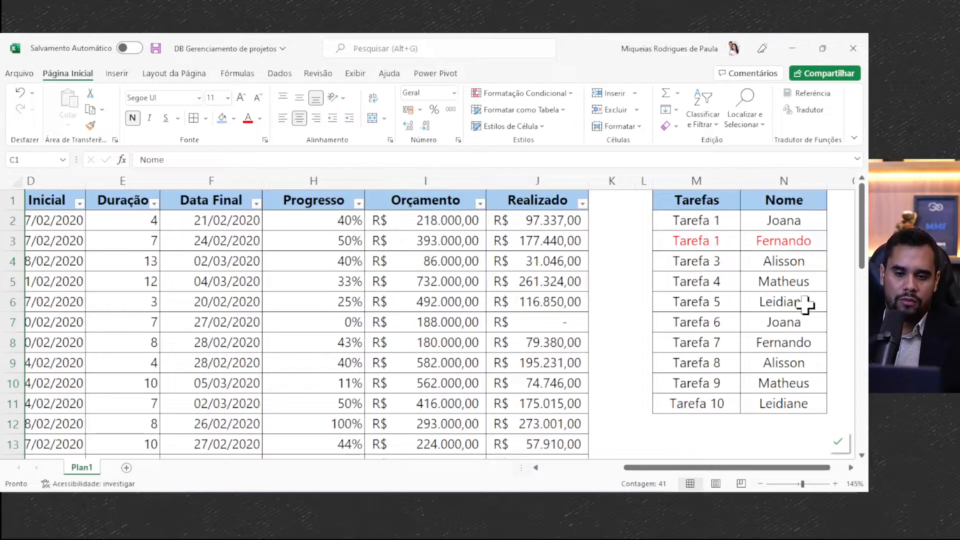
{"action": "left_click_drag", "start_coordinate": [728, 470], "coordinate": [534, 469]}
{"action": "left_click", "coordinate": [306, 228]}
{"action": "left_click", "coordinate": [240, 179]}
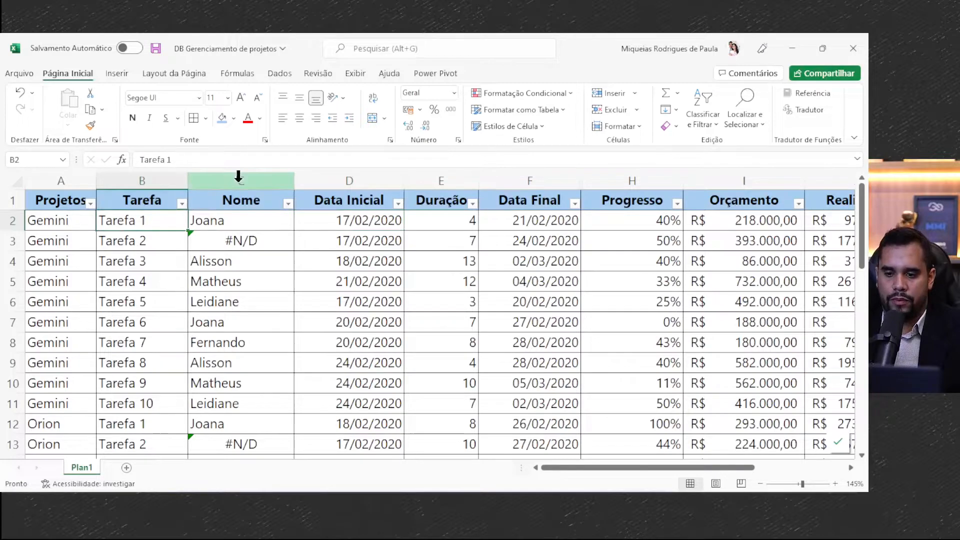
{"action": "right_click", "coordinate": [241, 181]}
{"action": "left_click", "coordinate": [300, 304]}
{"action": "left_click", "coordinate": [215, 203]}
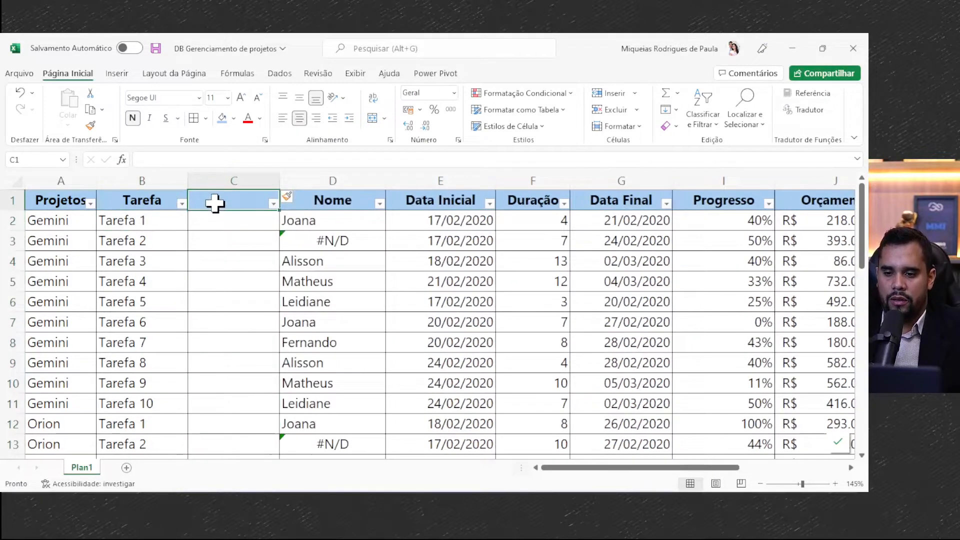
{"action": "type", "text": "COD"}
{"action": "key", "text": "Return"}
Step: Enter =A2&B2 in C2 and fill it down the COD column, fitting the column width to its contents
{"action": "type", "text": "="}
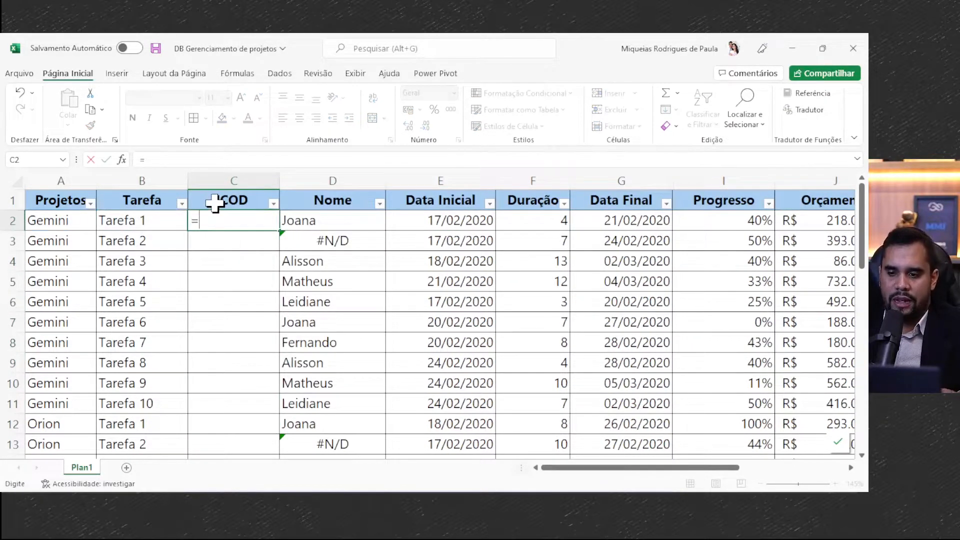
{"action": "key", "text": "Left"}
{"action": "key", "text": "Left"}
{"action": "type", "text": "&"}
{"action": "key", "text": "Left"}
{"action": "key", "text": "Return"}
{"action": "key", "text": "Up"}
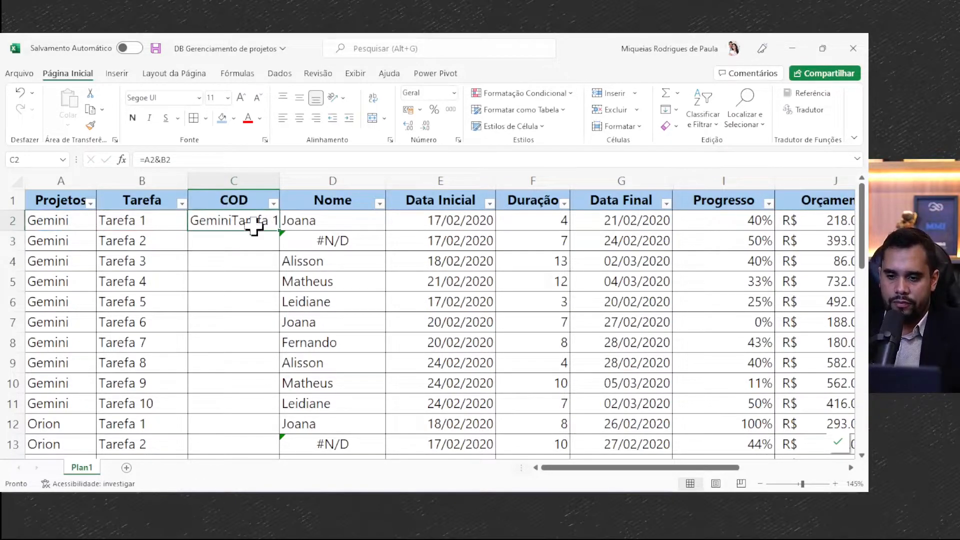
{"action": "double_click", "coordinate": [278, 230]}
{"action": "double_click", "coordinate": [279, 183]}
Step: Compare the combined COD values with their Projetos and Tarefa entries across several rows
{"action": "left_click", "coordinate": [326, 223]}
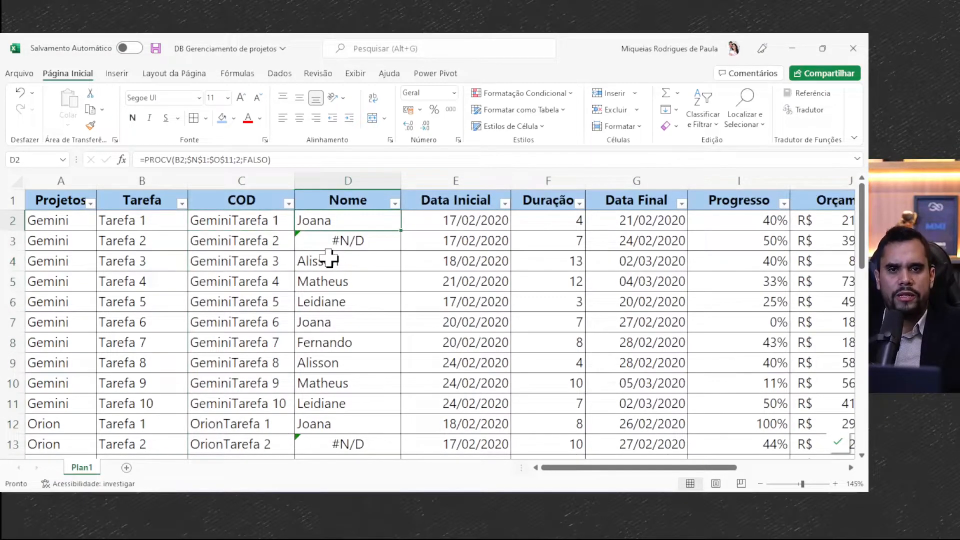
{"action": "left_click", "coordinate": [275, 241]}
{"action": "left_click", "coordinate": [197, 262]}
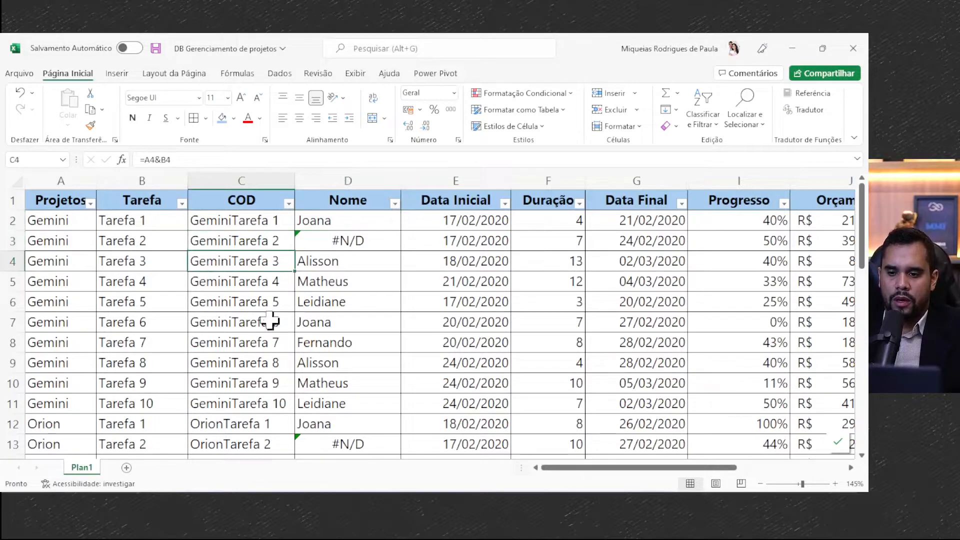
{"action": "scroll", "coordinate": [205, 440], "scroll_direction": "down", "scroll_amount": 1}
{"action": "left_click", "coordinate": [239, 384]}
{"action": "left_click", "coordinate": [81, 388]}
{"action": "left_click", "coordinate": [240, 383]}
{"action": "left_click_drag", "start_coordinate": [68, 360], "coordinate": [129, 365]}
{"action": "key", "text": "shift+space"}
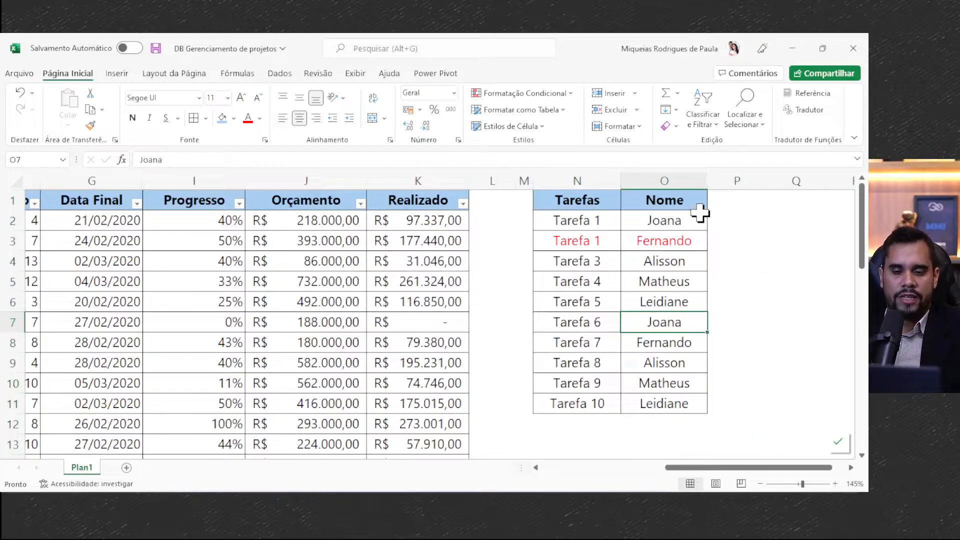
Step: Insert a column between Tarefas and Nome in the reference table and title it Nome Projeto
{"action": "left_click", "coordinate": [552, 343]}
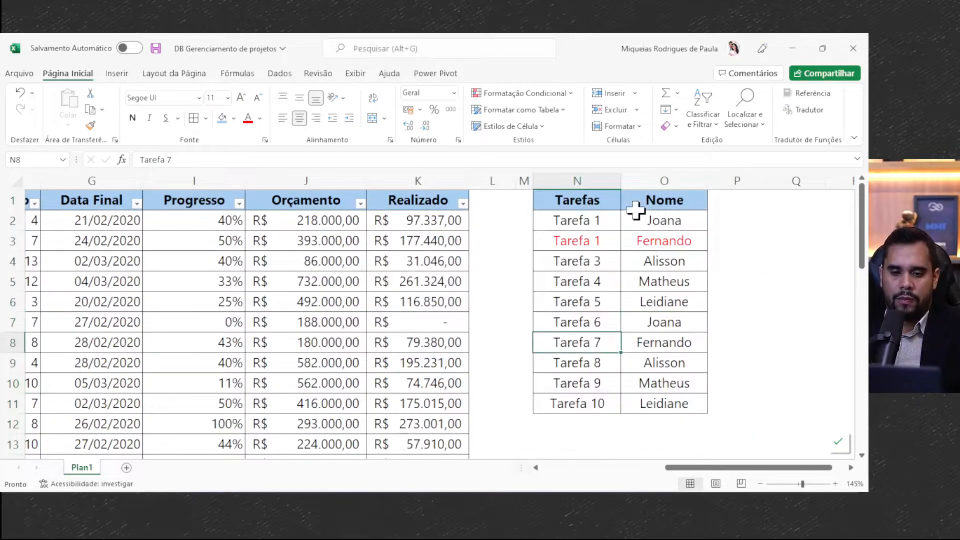
{"action": "left_click", "coordinate": [635, 180]}
{"action": "right_click", "coordinate": [637, 182]}
{"action": "left_click", "coordinate": [672, 315]}
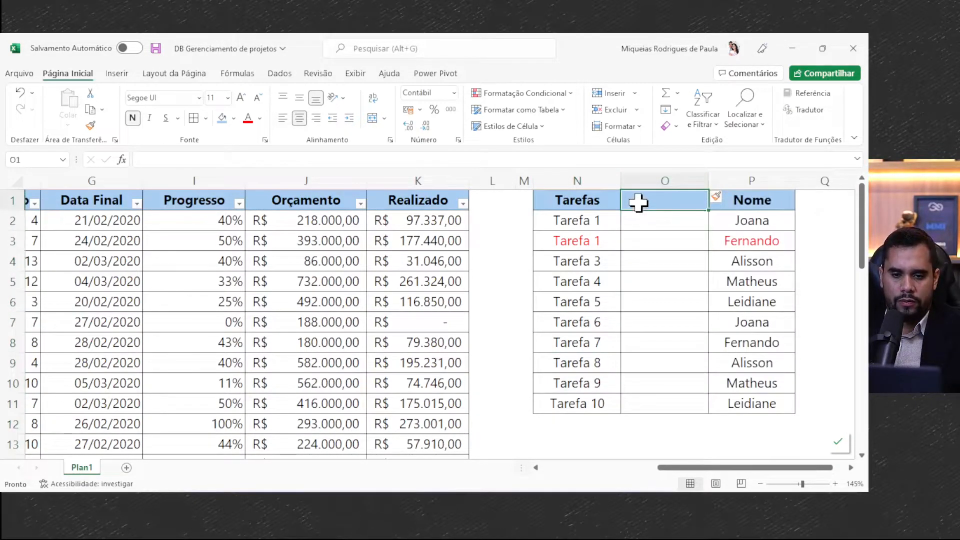
{"action": "type", "text": "Nome"}
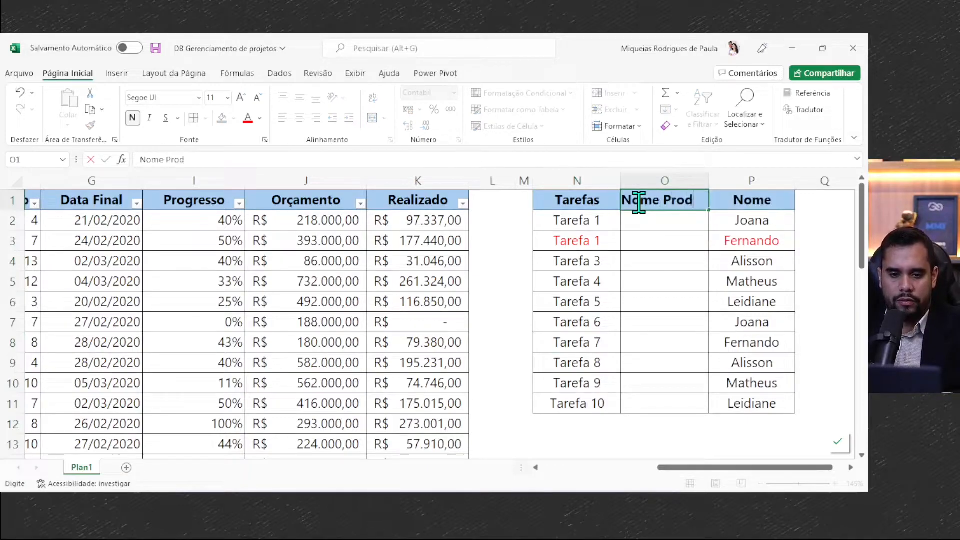
{"action": "type", "text": " Projeto"}
{"action": "key", "text": "Return"}
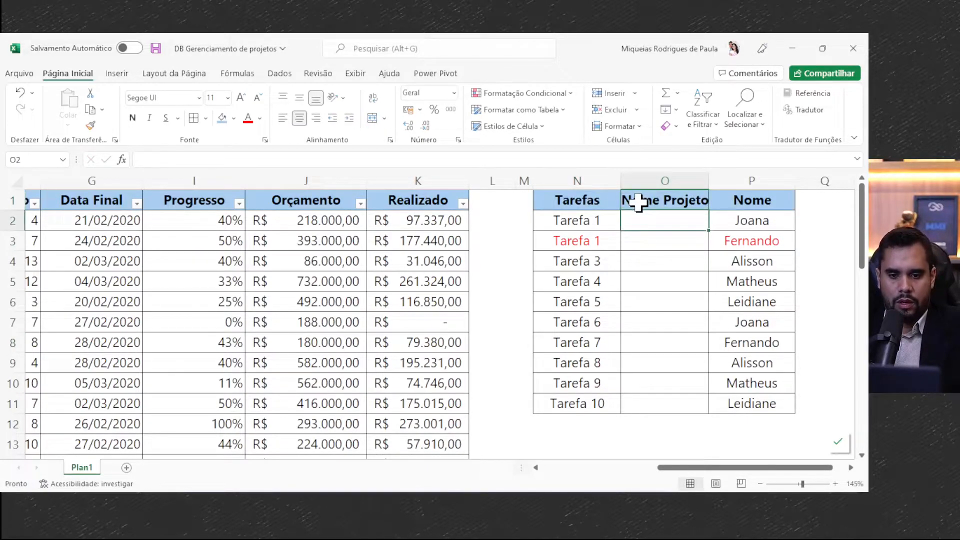
Step: Insert another column before the reference table's Nome column, at P, and title it COD
{"action": "right_click", "coordinate": [721, 181]}
{"action": "left_click", "coordinate": [760, 320]}
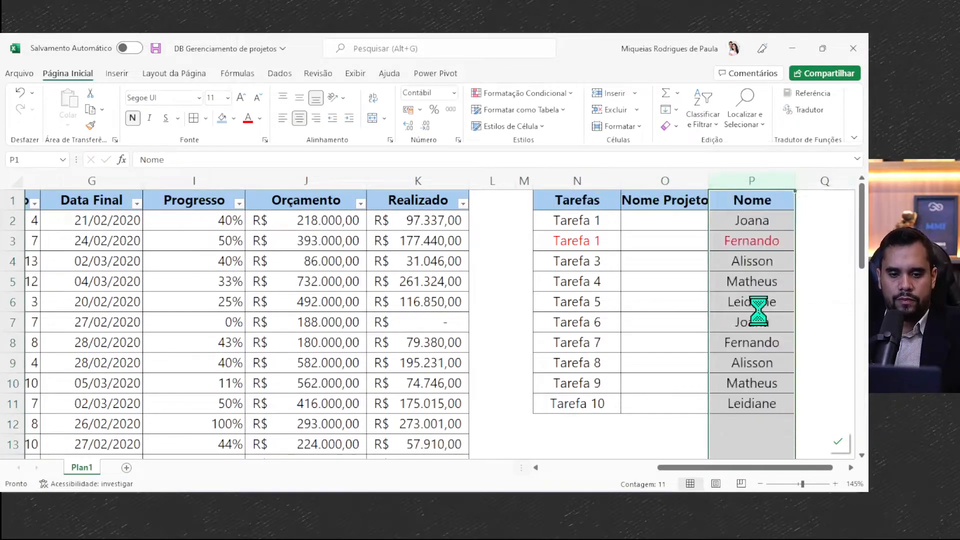
{"action": "left_click", "coordinate": [737, 195]}
{"action": "type", "text": "COD"}
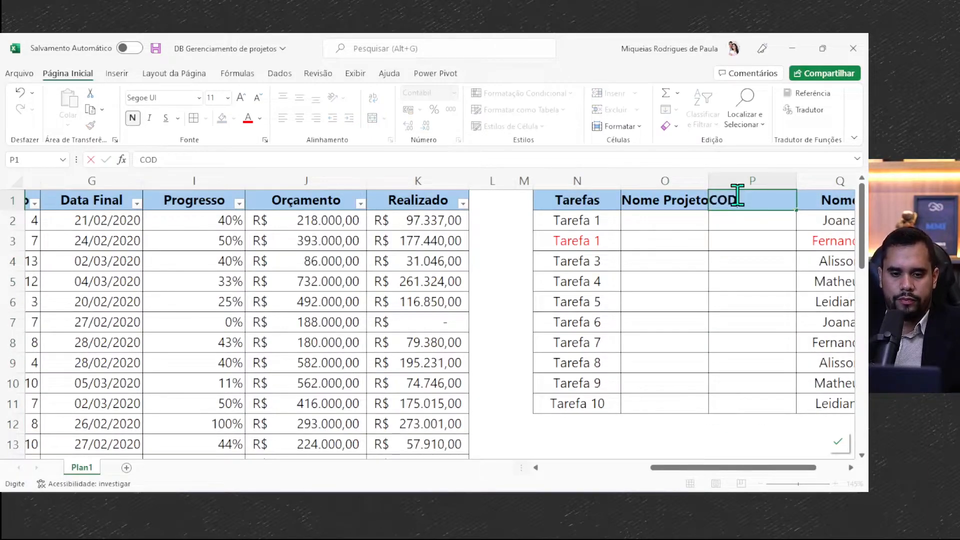
{"action": "key", "text": "Return"}
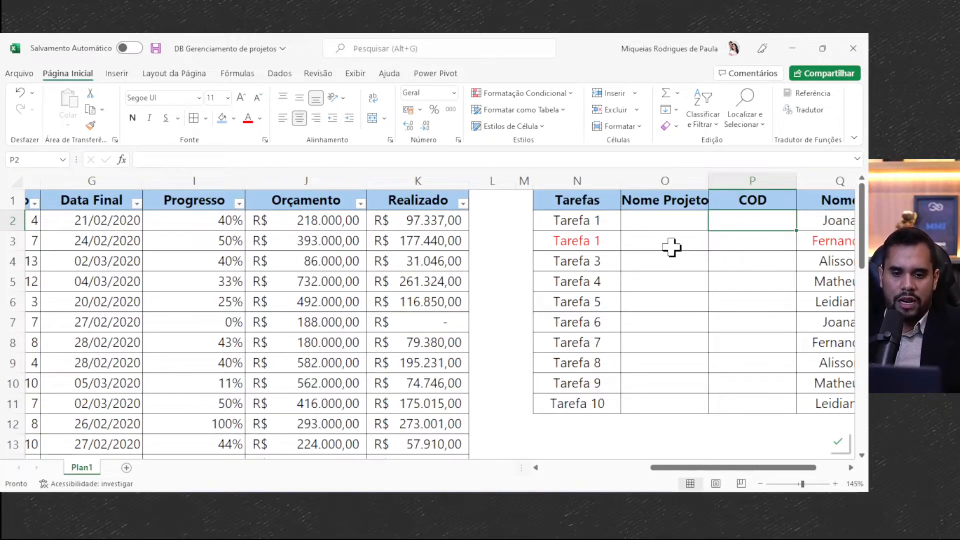
Step: Enter Gemini as the Nome Projeto of the first Tarefa 1 row, in O2
{"action": "left_click_drag", "start_coordinate": [654, 219], "coordinate": [650, 265]}
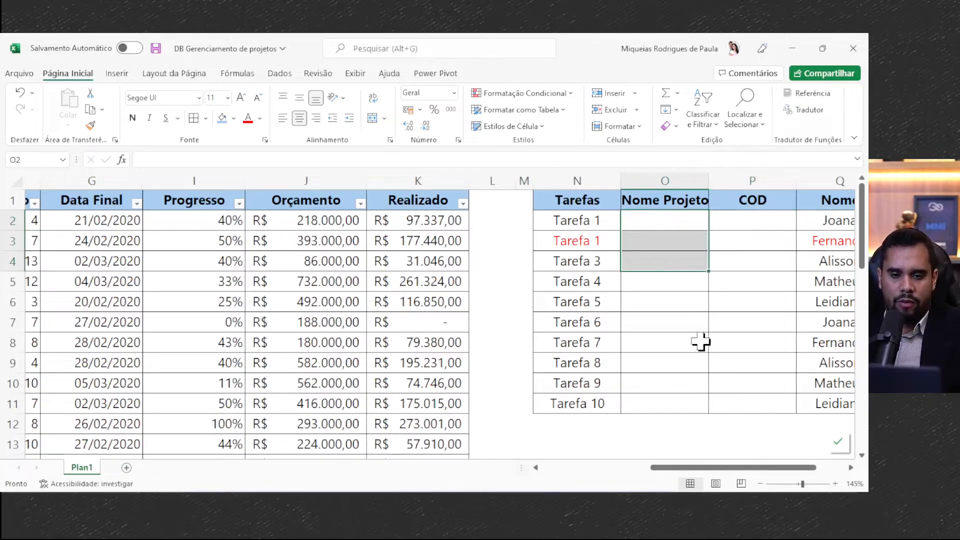
{"action": "left_click_drag", "start_coordinate": [725, 471], "coordinate": [791, 472]}
{"action": "left_click", "coordinate": [632, 219]}
{"action": "type", "text": "GE"}
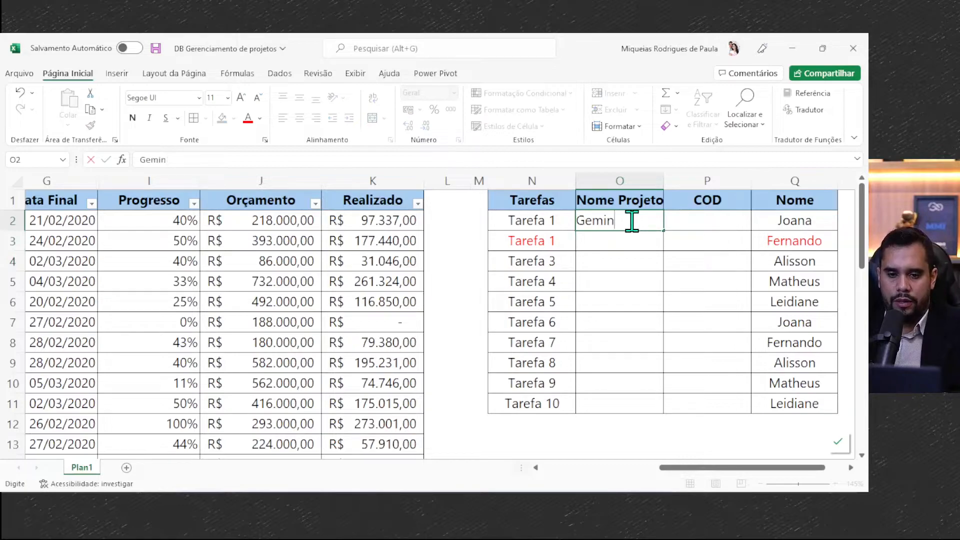
{"action": "key", "text": "Return"}
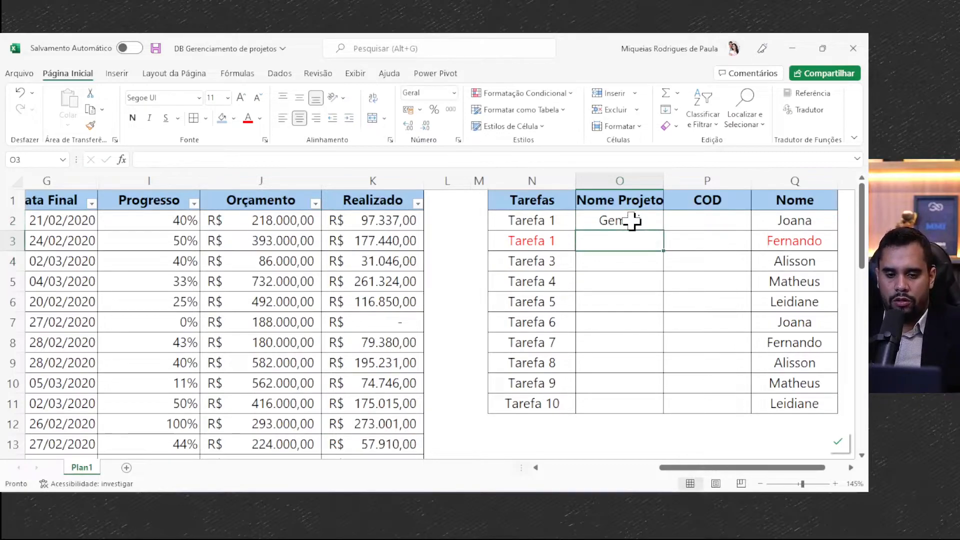
{"action": "type", "text": "O"}
{"action": "type", "text": "mion"}
{"action": "key", "text": "Return"}
Step: Check the project names in the main table's Projetos column
{"action": "key", "text": "Left"}
{"action": "key", "text": "Left"}
{"action": "key", "text": "Left"}
{"action": "key", "text": "Left"}
{"action": "key", "text": "Left"}
{"action": "key", "text": "Left"}
{"action": "key", "text": "Left"}
{"action": "key", "text": "Left"}
{"action": "key", "text": "Left"}
{"action": "key", "text": "Left"}
{"action": "key", "text": "Left"}
{"action": "key", "text": "Left"}
{"action": "key", "text": "Left"}
{"action": "key", "text": "Down"}
{"action": "key", "text": "Down"}
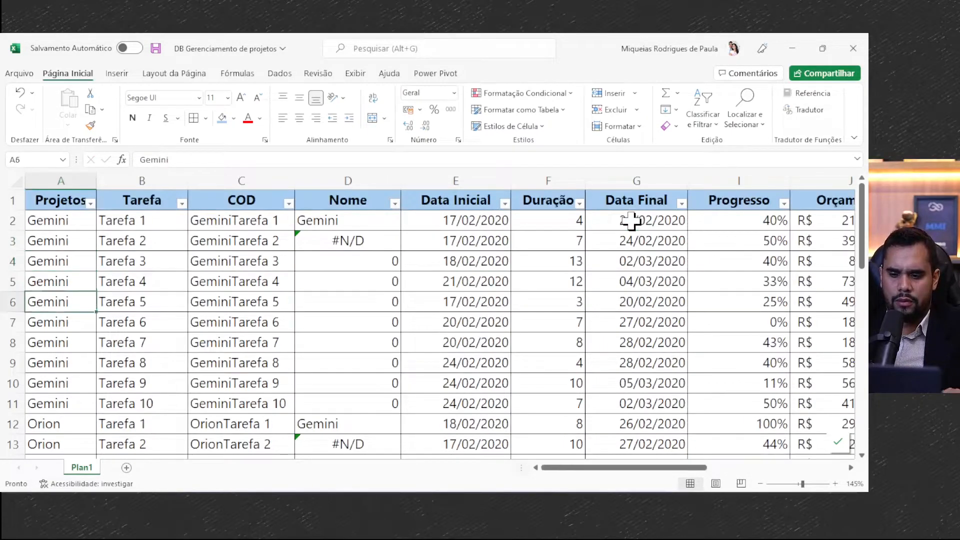
Step: Set the Nome Projeto of the second Tarefa 1 row, O3, to Orion
{"action": "key", "text": "Up"}
{"action": "key", "text": "Right"}
{"action": "key", "text": "Right"}
{"action": "key", "text": "Right"}
{"action": "key", "text": "Right"}
{"action": "key", "text": "Right"}
{"action": "key", "text": "Right"}
{"action": "key", "text": "Right"}
{"action": "key", "text": "Right"}
{"action": "key", "text": "Right"}
{"action": "key", "text": "Right"}
{"action": "key", "text": "Right"}
{"action": "key", "text": "Right"}
{"action": "key", "text": "Right"}
{"action": "key", "text": "Right"}
{"action": "key", "text": "Right"}
{"action": "key", "text": "Right"}
{"action": "key", "text": "Right"}
{"action": "key", "text": "Right"}
{"action": "key", "text": "Left"}
{"action": "key", "text": "Left"}
{"action": "key", "text": "Left"}
{"action": "key", "text": "Up"}
{"action": "key", "text": "Up"}
{"action": "key", "text": "Up"}
{"action": "key", "text": "Left"}
{"action": "key", "text": "Down"}
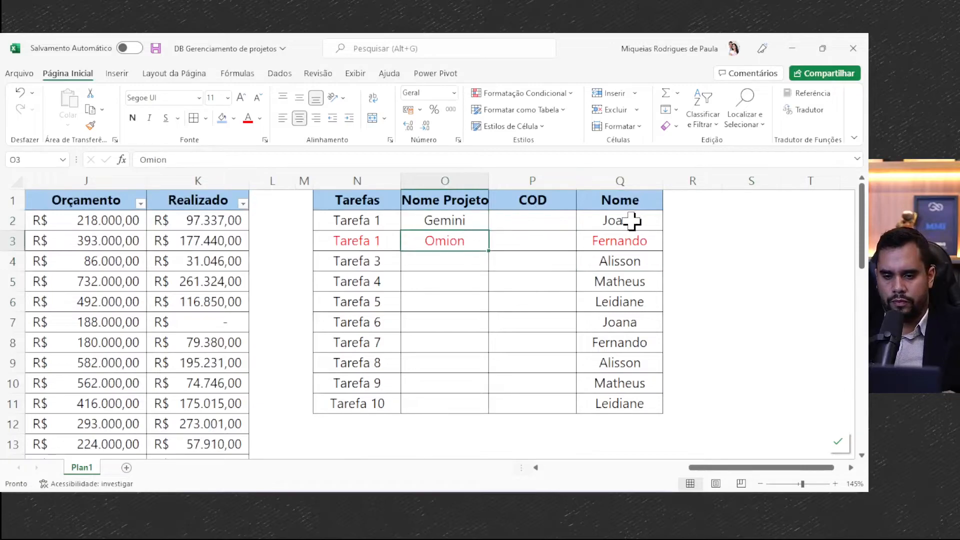
{"action": "type", "text": "Orion"}
{"action": "key", "text": "Tab"}
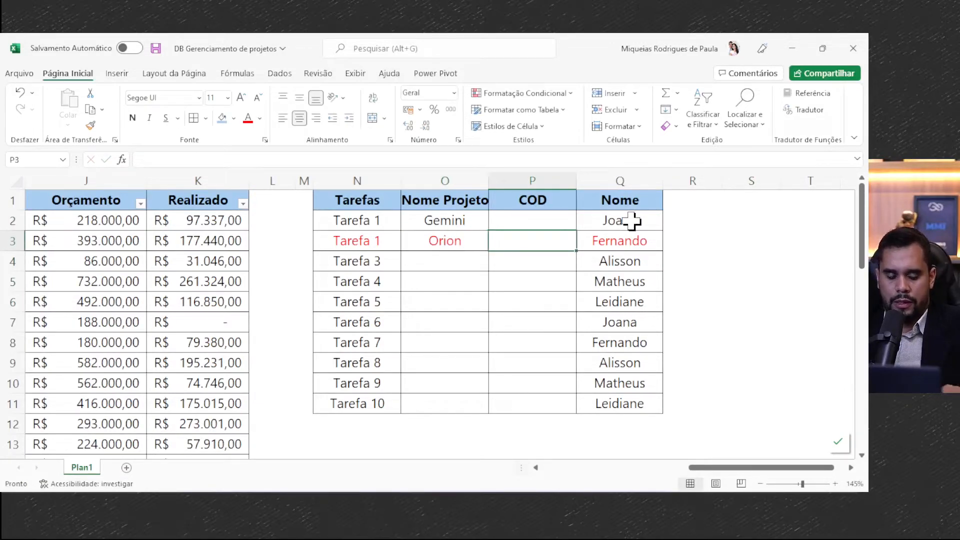
Step: Enter =O2&N2 in P2, extend it to P3, and fit the COD column width to its contents
{"action": "key", "text": "Up"}
{"action": "type", "text": "="}
{"action": "key", "text": "Left"}
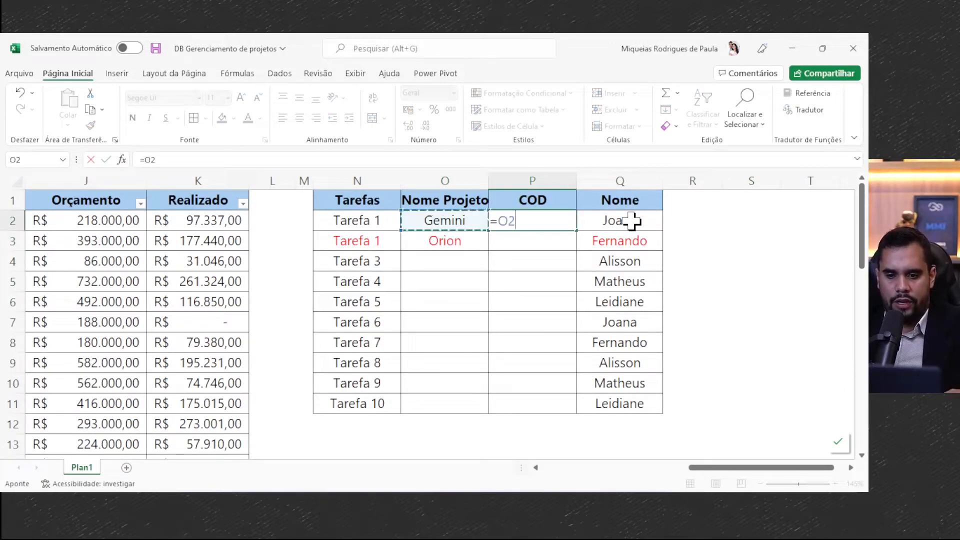
{"action": "key", "text": "Left"}
{"action": "key", "text": "Right"}
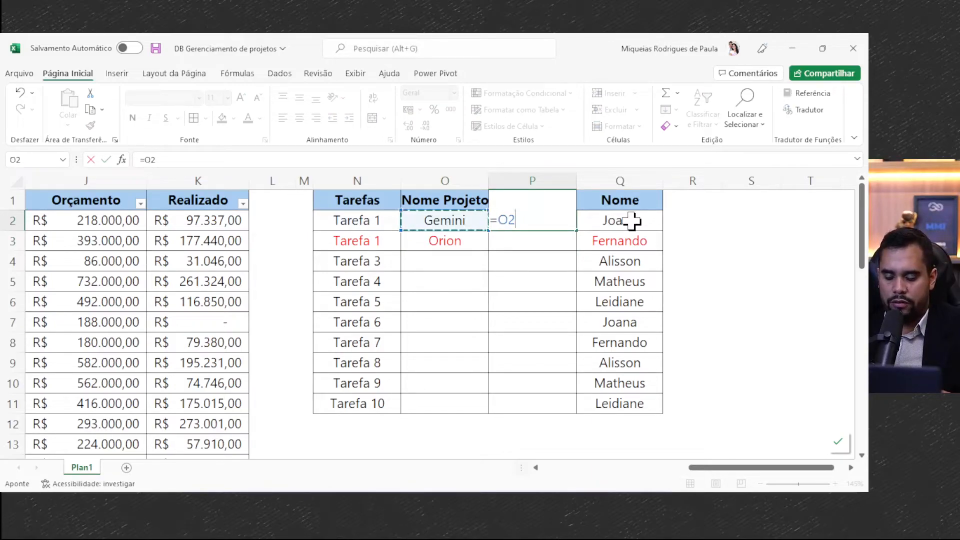
{"action": "type", "text": "&"}
{"action": "key", "text": "Left"}
{"action": "key", "text": "Left"}
{"action": "key", "text": "Return"}
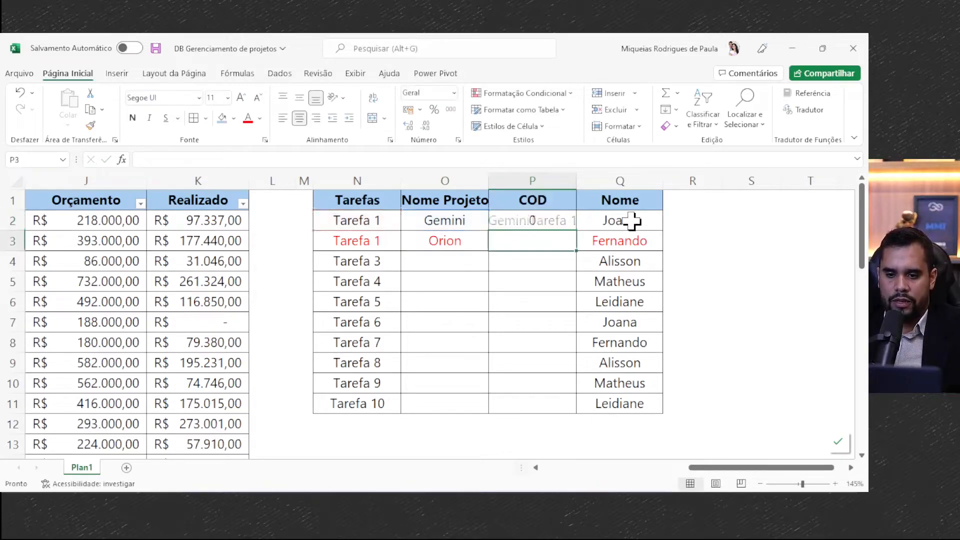
{"action": "double_click", "coordinate": [576, 181]}
{"action": "left_click", "coordinate": [577, 228]}
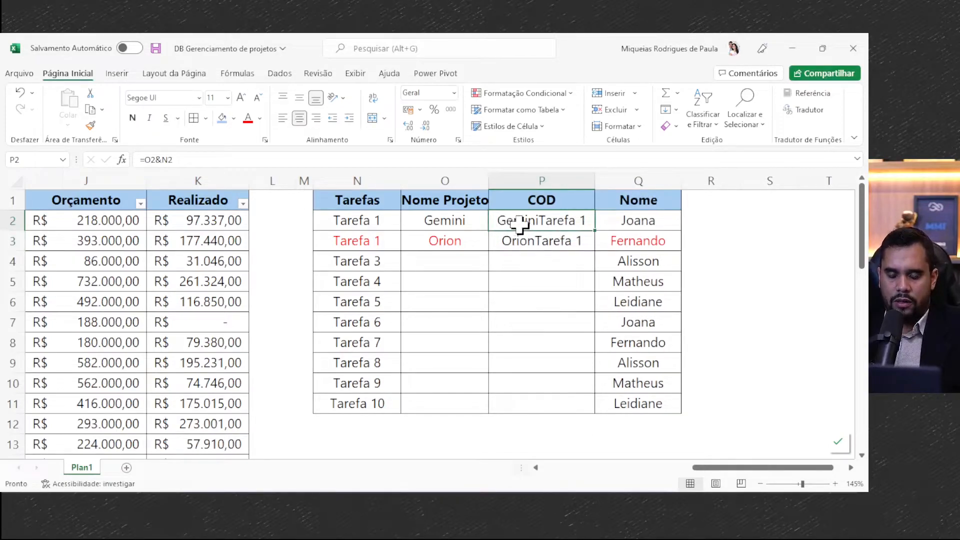
Step: Clear the old lookup results from the main table's Nome column, from D2 downward
{"action": "left_click_drag", "start_coordinate": [718, 468], "coordinate": [374, 467]}
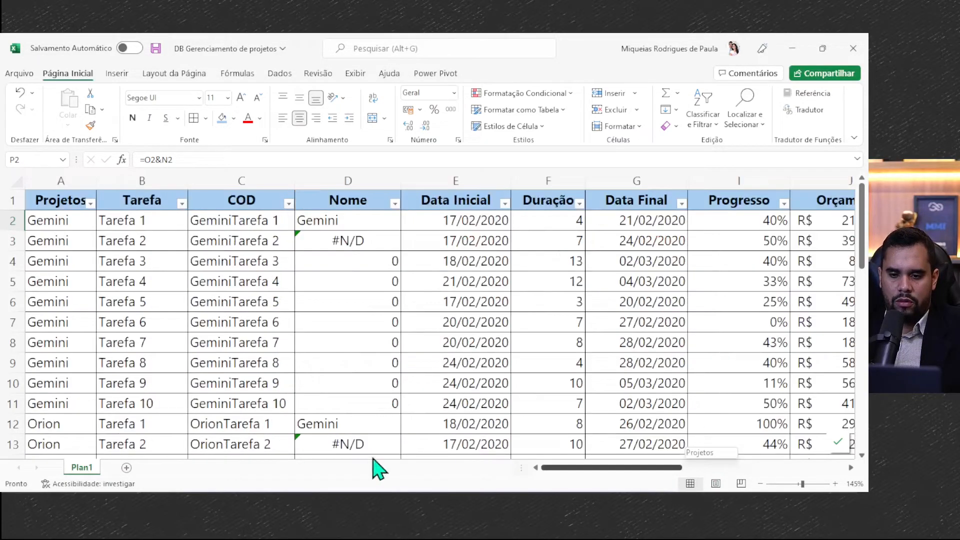
{"action": "left_click", "coordinate": [249, 223]}
{"action": "left_click", "coordinate": [343, 219]}
{"action": "left_click_drag", "start_coordinate": [257, 219], "coordinate": [250, 344]}
{"action": "left_click_drag", "start_coordinate": [580, 468], "coordinate": [545, 467]}
{"action": "left_click", "coordinate": [348, 203]}
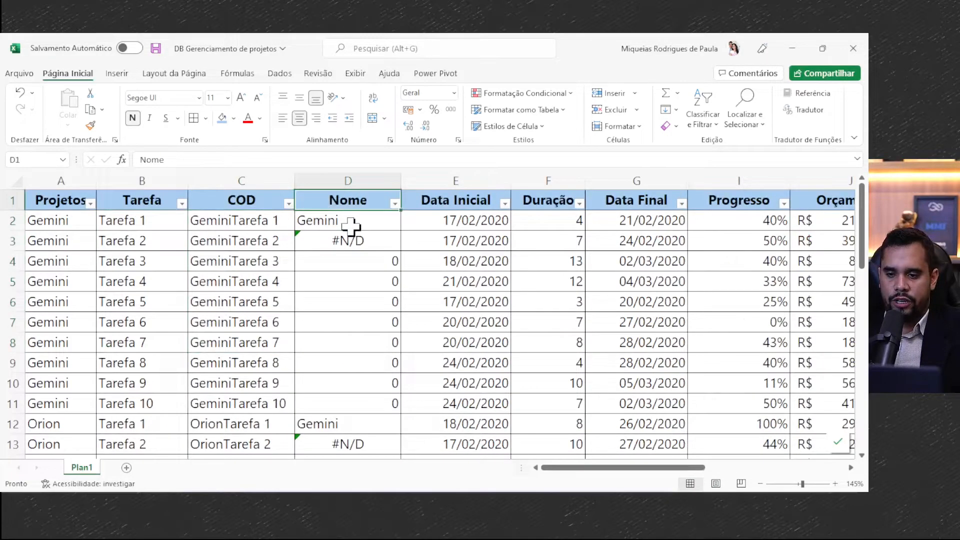
{"action": "left_click", "coordinate": [350, 226]}
{"action": "key", "text": "ctrl+shift+Down"}
{"action": "key", "text": "Delete"}
{"action": "scroll", "coordinate": [351, 227], "scroll_direction": "up", "scroll_amount": 7}
{"action": "left_click", "coordinate": [350, 227]}
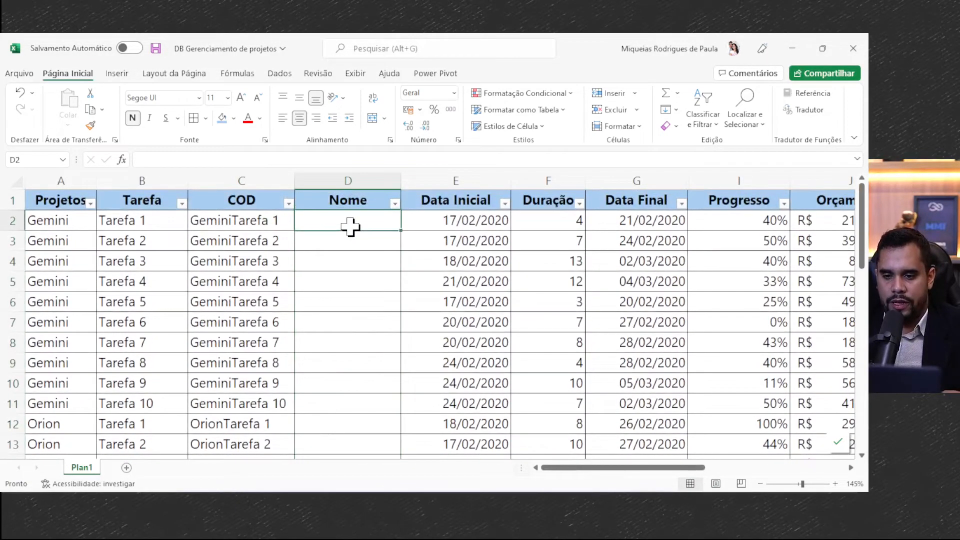
Step: Enter =PROCV(C2;$P$1:$Q$11;2;FALSO) in D2 to look up the name by its COD key
{"action": "type", "text": "=procv"}
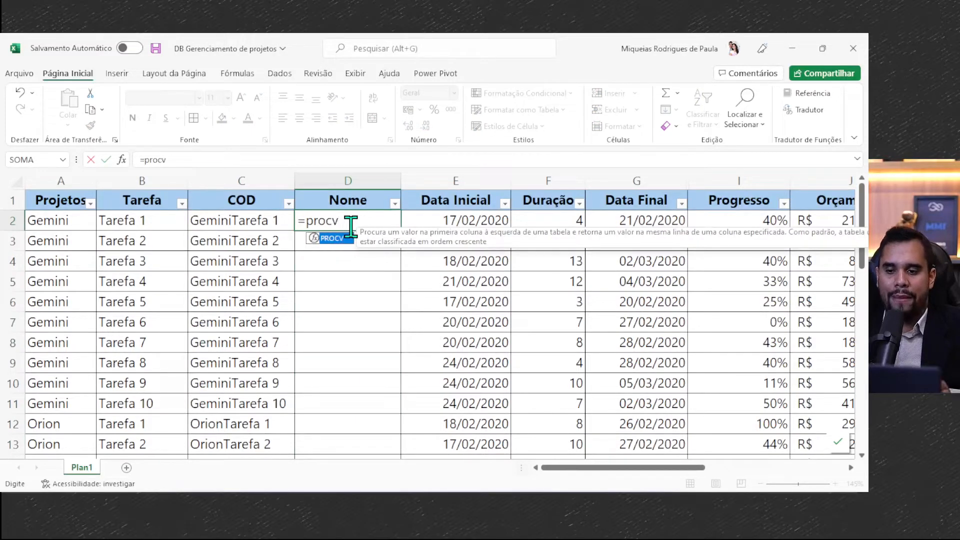
{"action": "type", "text": "("}
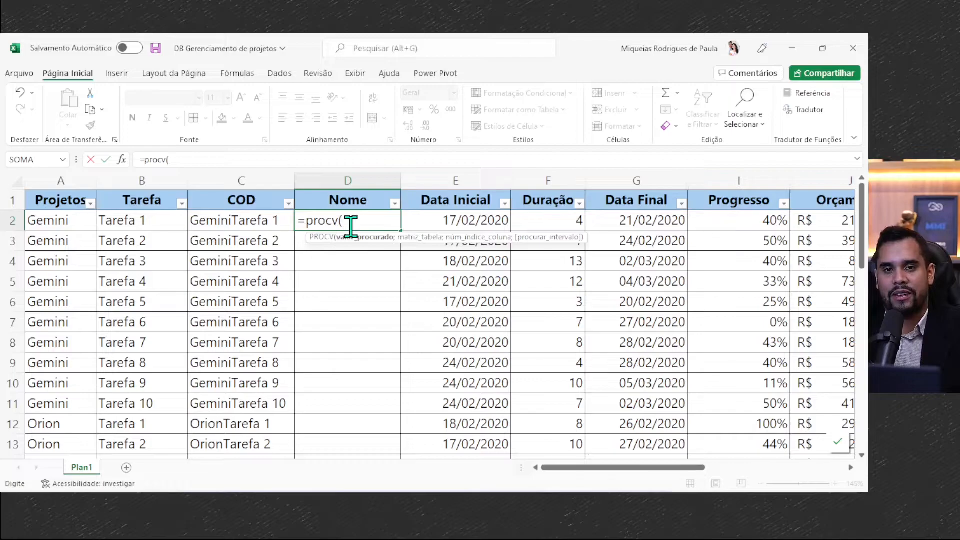
{"action": "left_click", "coordinate": [245, 219]}
{"action": "type", "text": ";"}
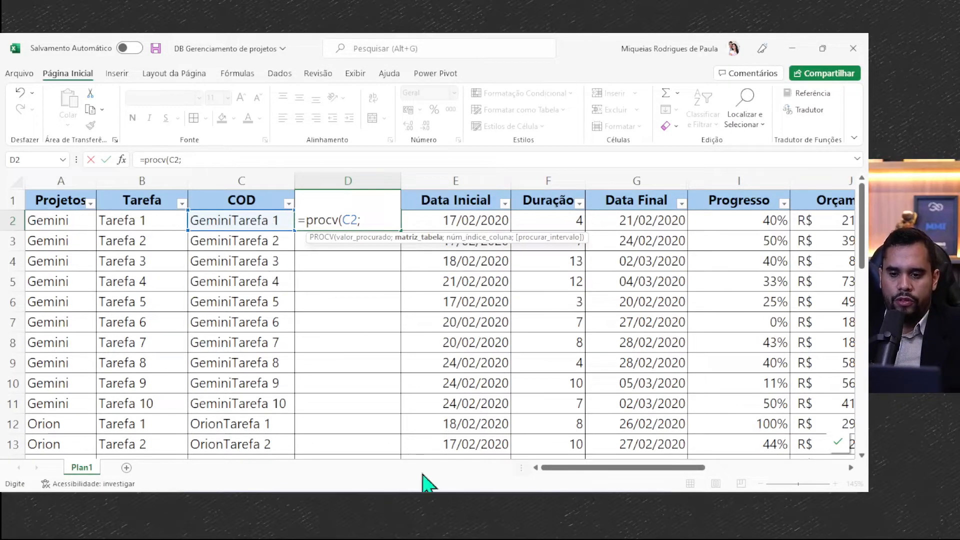
{"action": "left_click_drag", "start_coordinate": [648, 470], "coordinate": [771, 480]}
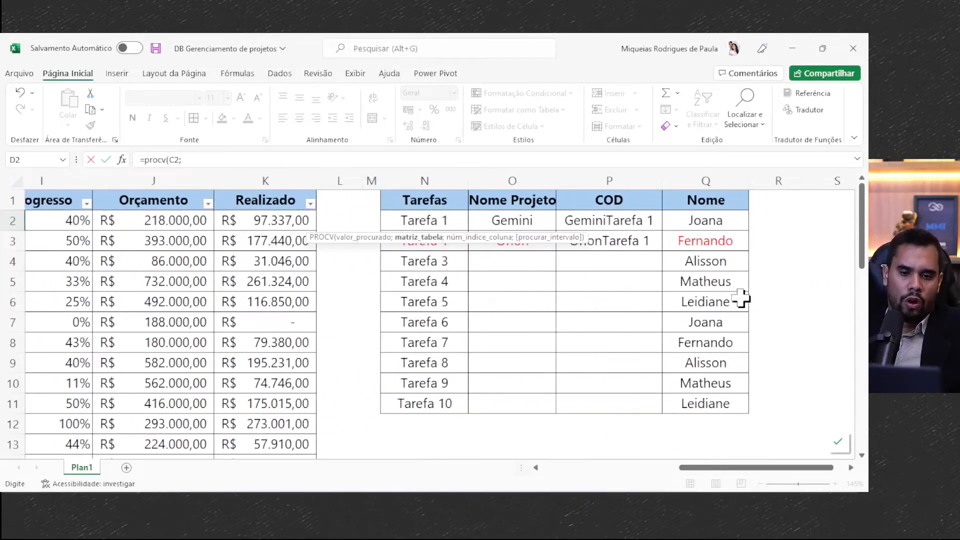
{"action": "left_click_drag", "start_coordinate": [602, 203], "coordinate": [745, 408]}
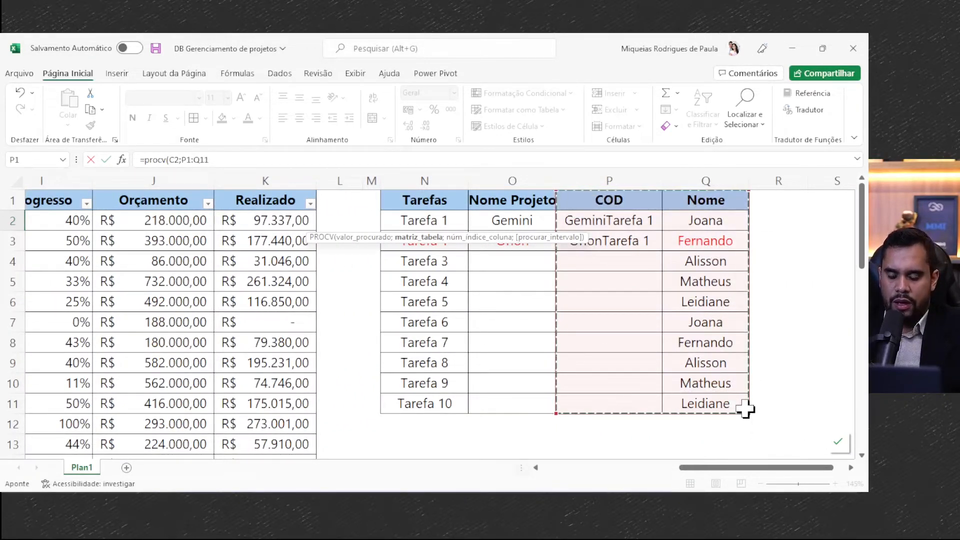
{"action": "key", "text": "F4"}
{"action": "type", "text": ";"}
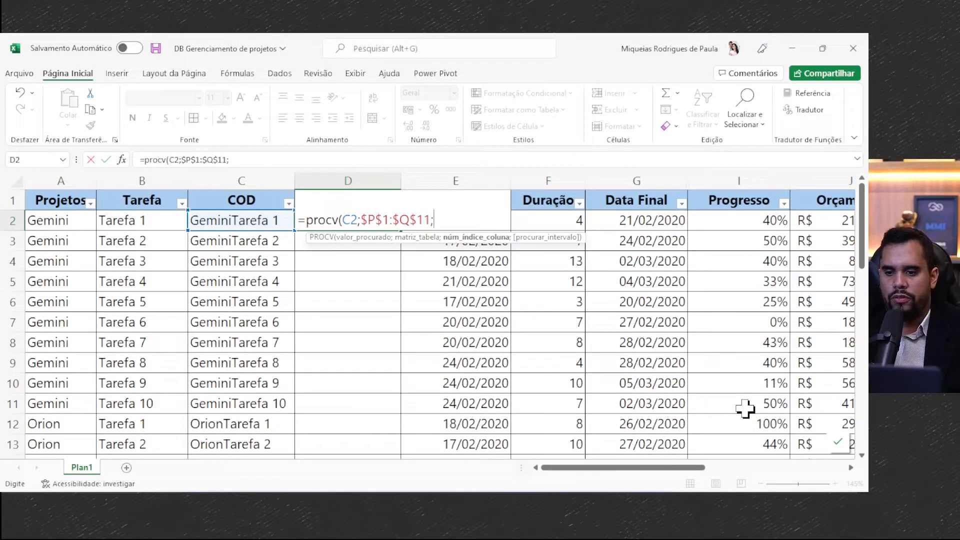
{"action": "type", "text": "2;"}
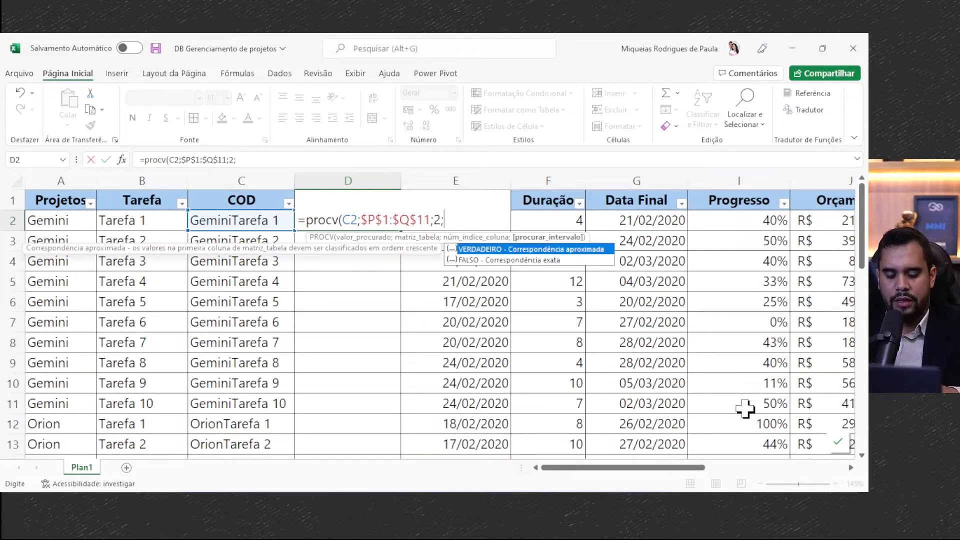
{"action": "key", "text": "Down"}
{"action": "key", "text": "Tab"}
{"action": "key", "text": "ctrl+Return"}
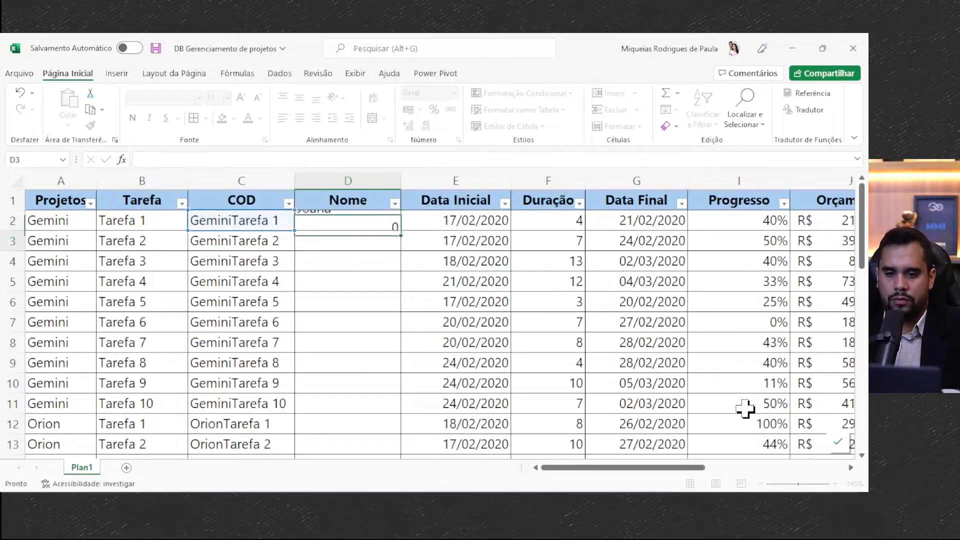
Step: Fill the PROCV formula down from D2 to D12 and check the names for both projects' Tarefa 1
{"action": "left_click_drag", "start_coordinate": [400, 230], "coordinate": [399, 249]}
{"action": "left_click", "coordinate": [372, 247]}
{"action": "double_click", "coordinate": [361, 241]}
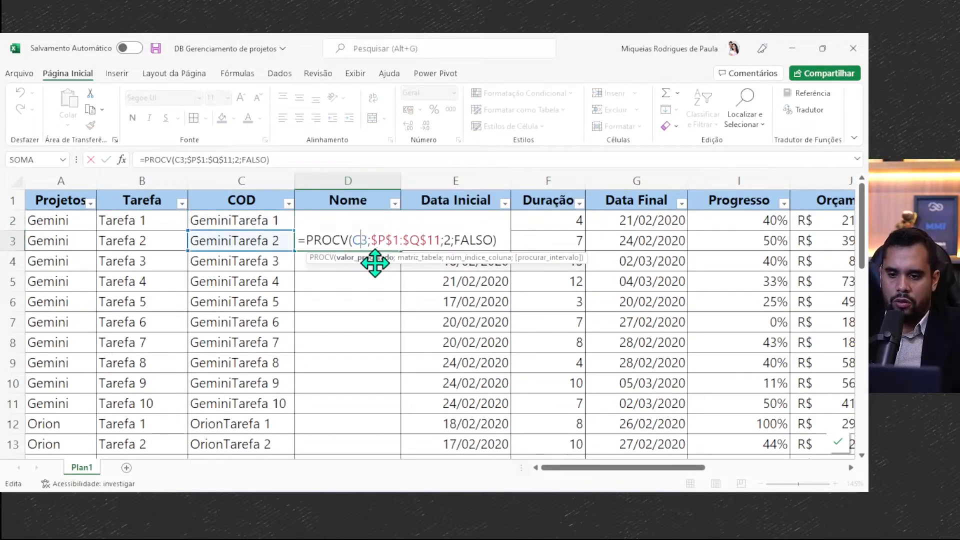
{"action": "key", "text": "Tab"}
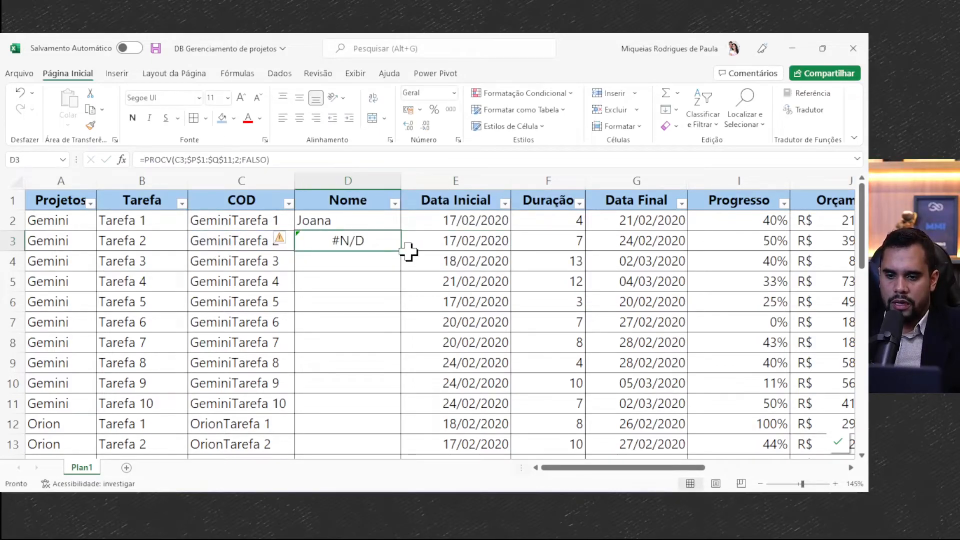
{"action": "left_click_drag", "start_coordinate": [404, 253], "coordinate": [403, 433]}
{"action": "left_click", "coordinate": [376, 424]}
{"action": "left_click", "coordinate": [336, 219]}
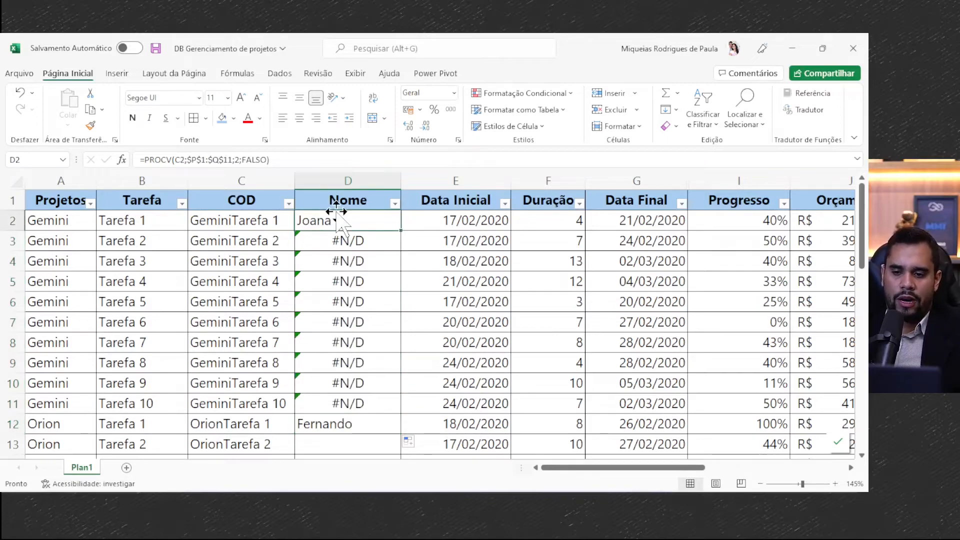
{"action": "left_click", "coordinate": [336, 429]}
{"action": "left_click_drag", "start_coordinate": [557, 468], "coordinate": [520, 464]}
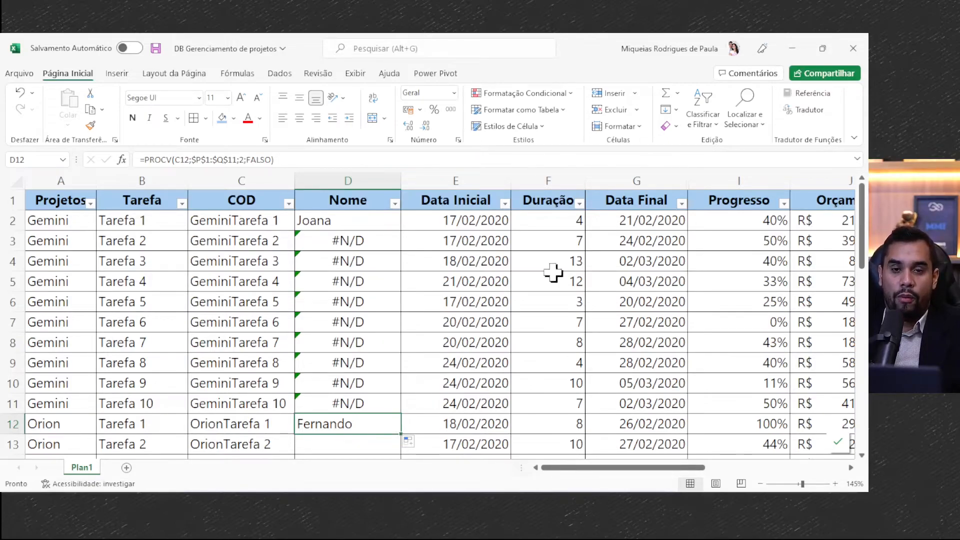
Step: Compare the reference table with the main table by highlighting each one's range
{"action": "left_click_drag", "start_coordinate": [622, 467], "coordinate": [833, 469]}
{"action": "left_click_drag", "start_coordinate": [415, 200], "coordinate": [709, 402]}
{"action": "left_click_drag", "start_coordinate": [692, 467], "coordinate": [540, 470]}
{"action": "left_click_drag", "start_coordinate": [44, 199], "coordinate": [778, 444]}
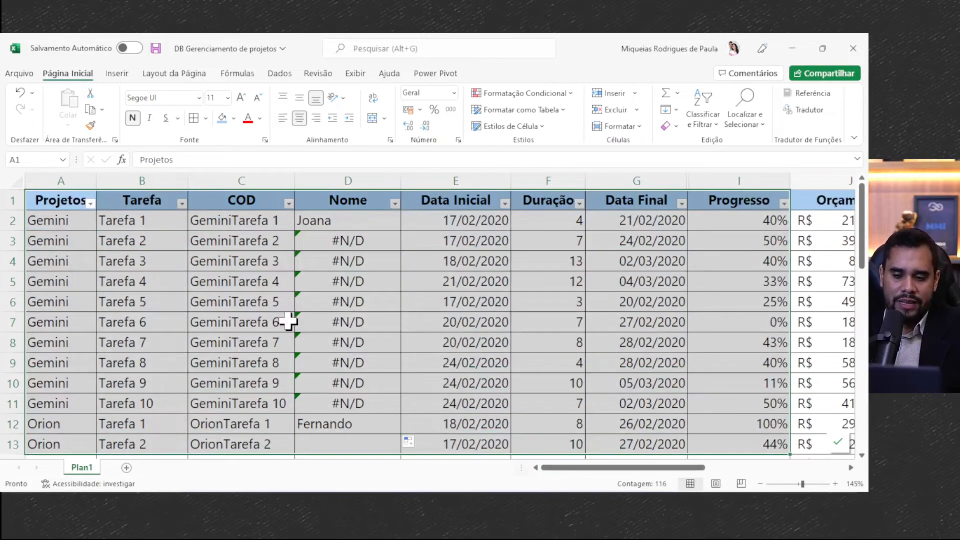
Step: Copy the first Gemini Tarefa 1 record, starting at A2, over the record in row 3
{"action": "left_click", "coordinate": [64, 218]}
{"action": "left_click", "coordinate": [10, 220]}
{"action": "left_click", "coordinate": [44, 215]}
{"action": "left_click_drag", "start_coordinate": [44, 215], "coordinate": [728, 219]}
{"action": "key", "text": "ctrl+c"}
{"action": "left_click", "coordinate": [534, 468]}
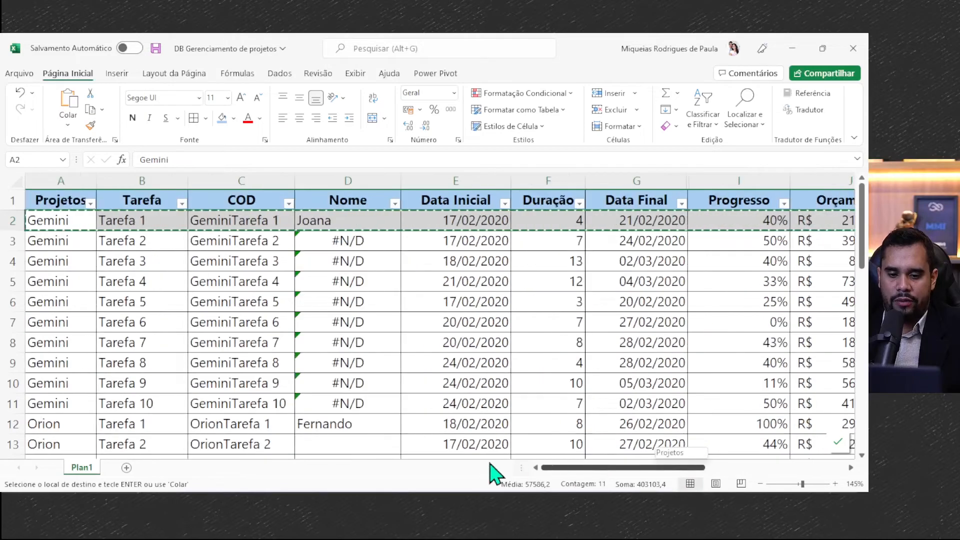
{"action": "left_click", "coordinate": [50, 245]}
{"action": "key", "text": "ctrl+v"}
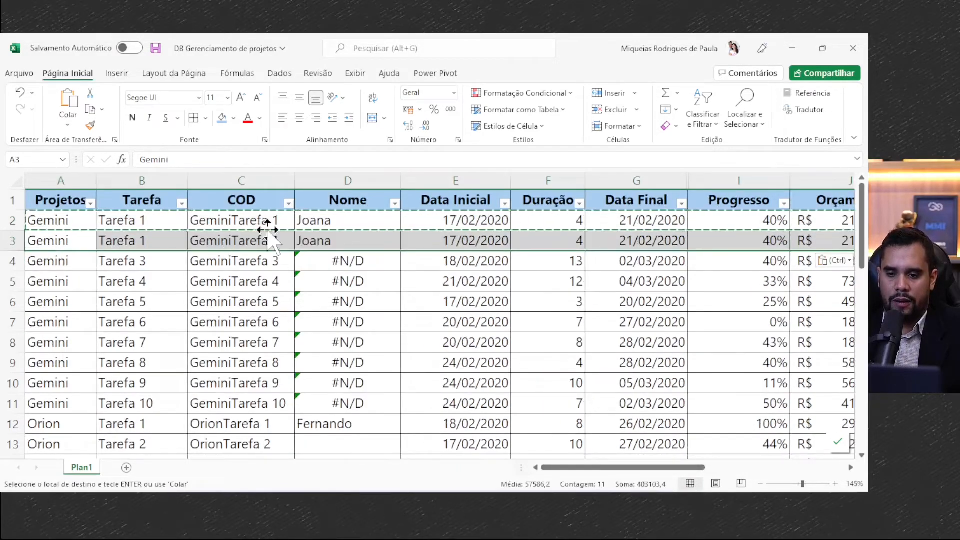
Step: Inspect the PROCV formulas in D2 and D3 for the two identical Gemini Tarefa 1 records
{"action": "left_click", "coordinate": [343, 218]}
{"action": "left_click", "coordinate": [387, 248]}
{"action": "key", "text": "alt+Down"}
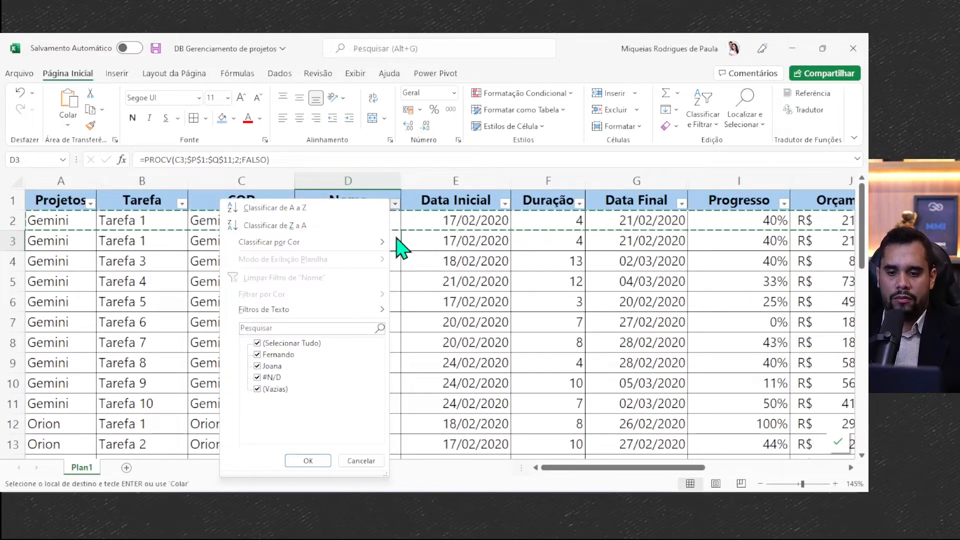
{"action": "key", "text": "Escape"}
{"action": "key", "text": "F2"}
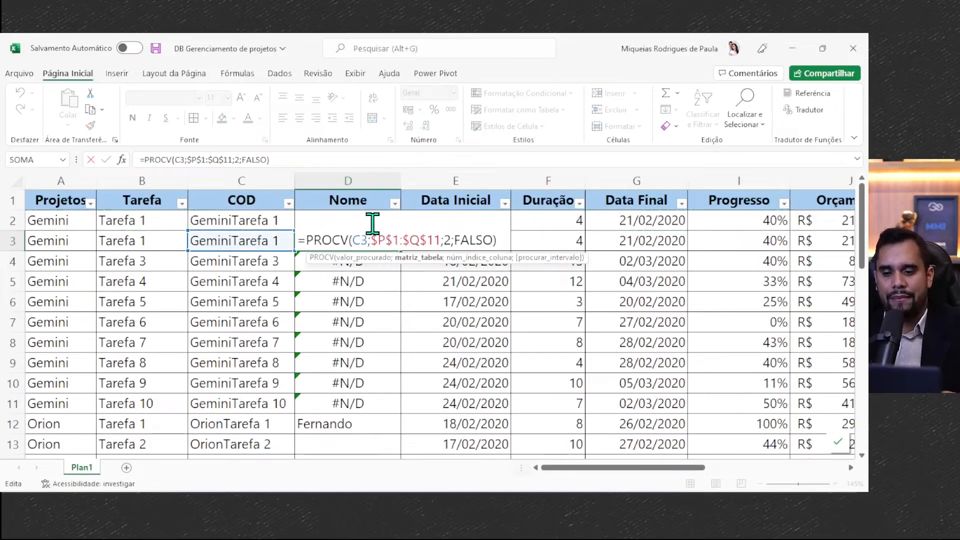
{"action": "left_click", "coordinate": [373, 224]}
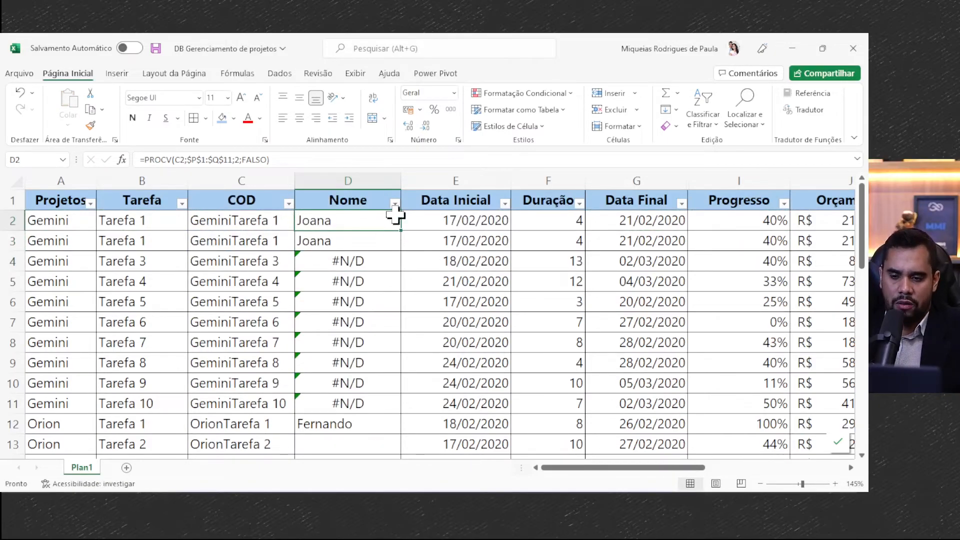
Step: Examine the reference table's COD keys alongside their Nome values, highlighting the lookup range P1:Q11
{"action": "left_click", "coordinate": [619, 233]}
{"action": "key", "text": "Right"}
{"action": "key", "text": "Right"}
{"action": "key", "text": "Right"}
{"action": "key", "text": "Right"}
{"action": "key", "text": "Right"}
{"action": "key", "text": "Right"}
{"action": "key", "text": "Right"}
{"action": "key", "text": "Right"}
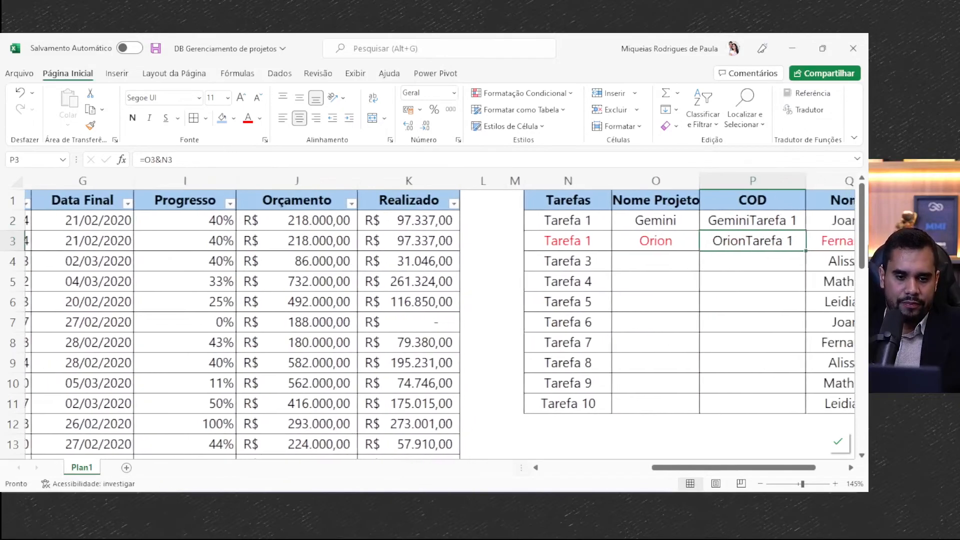
{"action": "key", "text": "Right"}
{"action": "left_click_drag", "start_coordinate": [620, 195], "coordinate": [624, 376]}
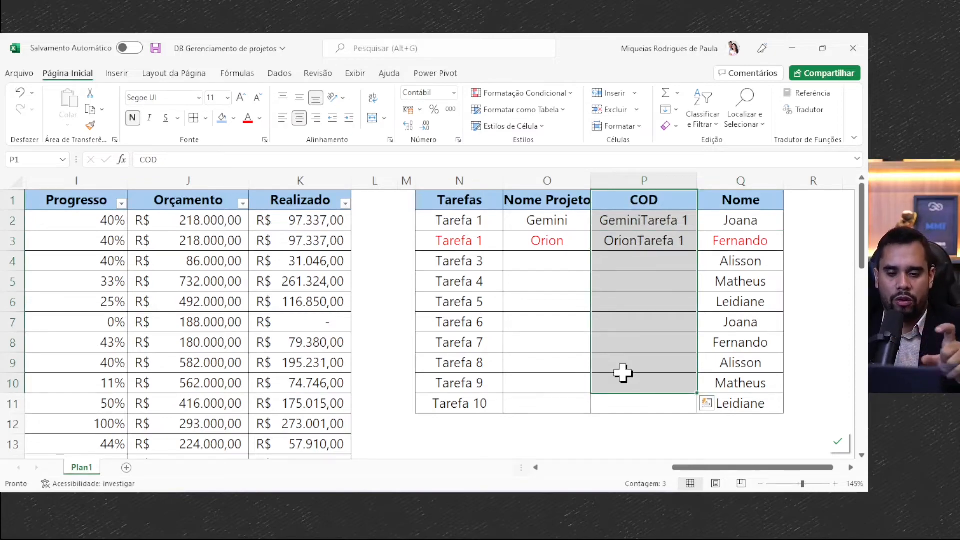
{"action": "left_click_drag", "start_coordinate": [644, 202], "coordinate": [669, 406]}
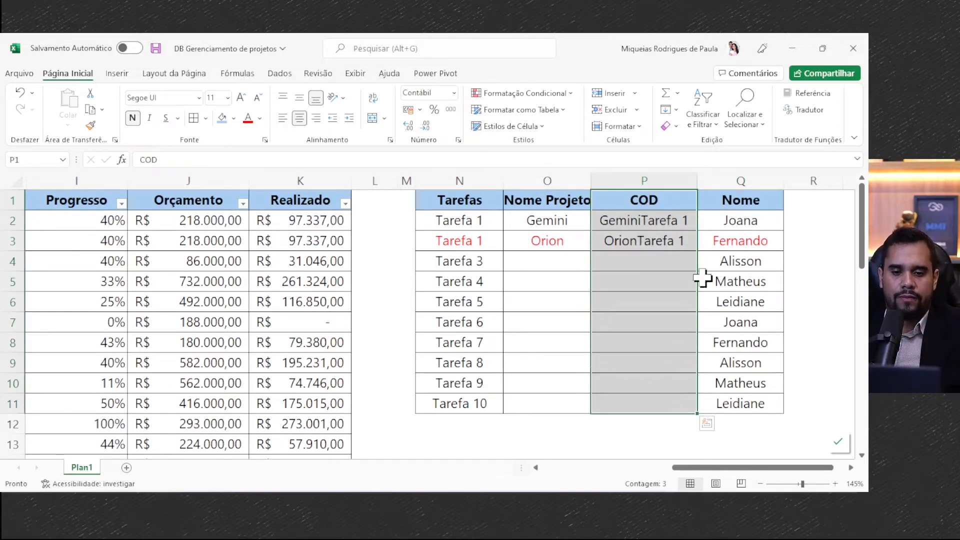
{"action": "left_click_drag", "start_coordinate": [730, 206], "coordinate": [737, 349]}
{"action": "left_click_drag", "start_coordinate": [634, 199], "coordinate": [747, 400]}
{"action": "left_click_drag", "start_coordinate": [714, 467], "coordinate": [669, 469]}
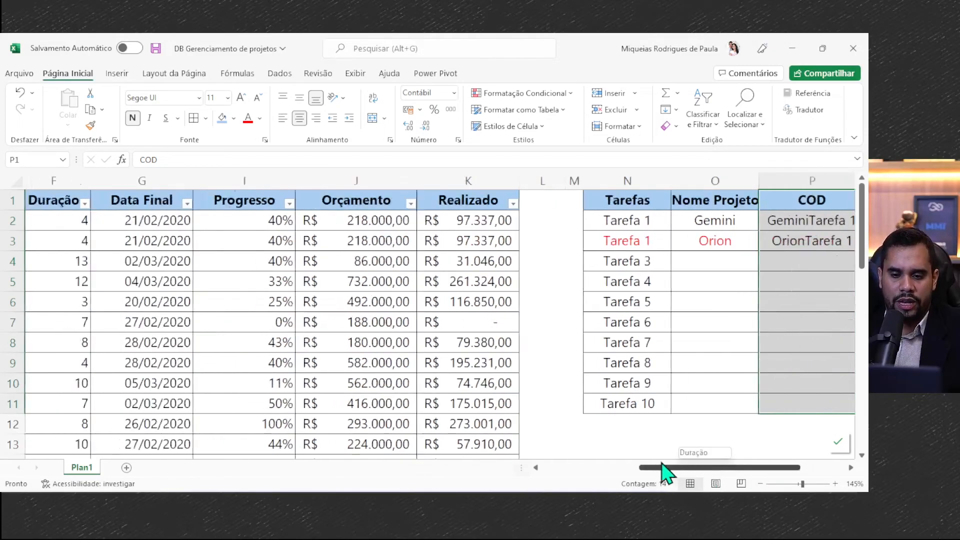